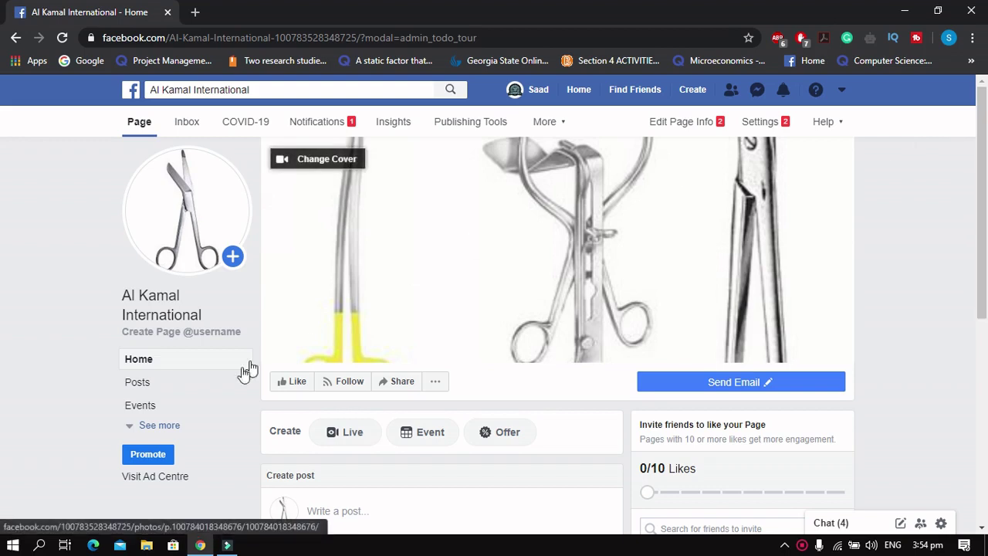
Step: Expand the Page's full list of sections and open the Page's Templates and tabs settings
{"action": "left_click", "coordinate": [160, 428]}
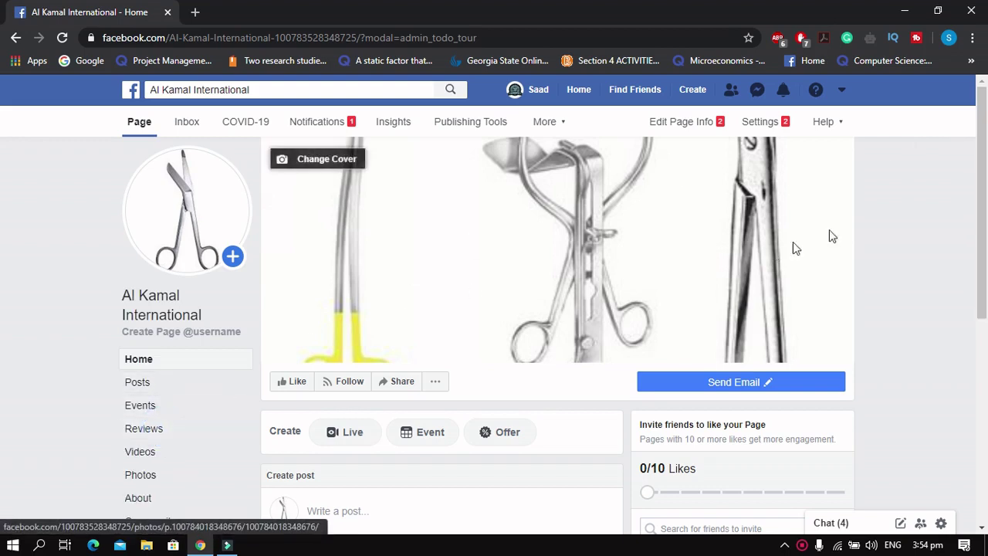
{"action": "left_click_drag", "start_coordinate": [984, 166], "coordinate": [985, 207]}
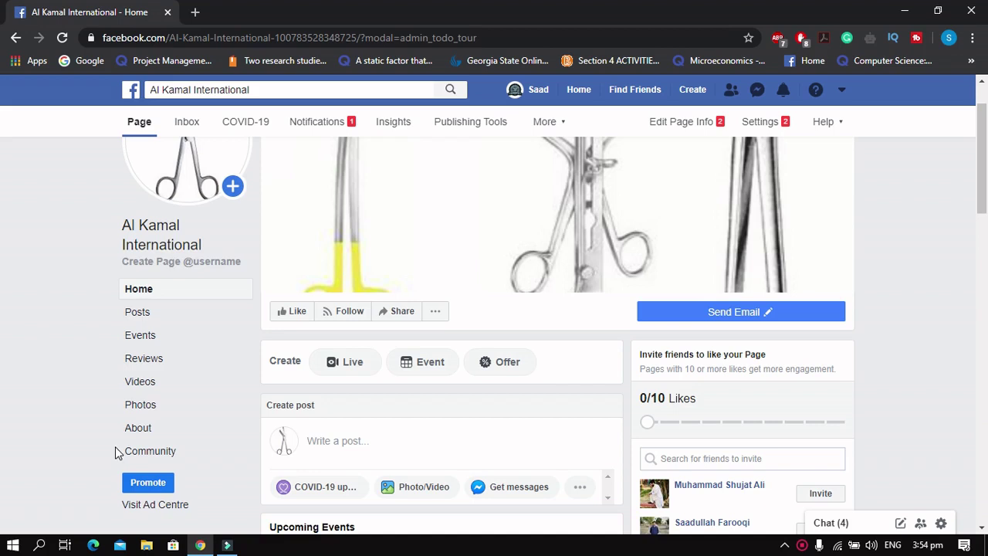
{"action": "left_click", "coordinate": [784, 126]}
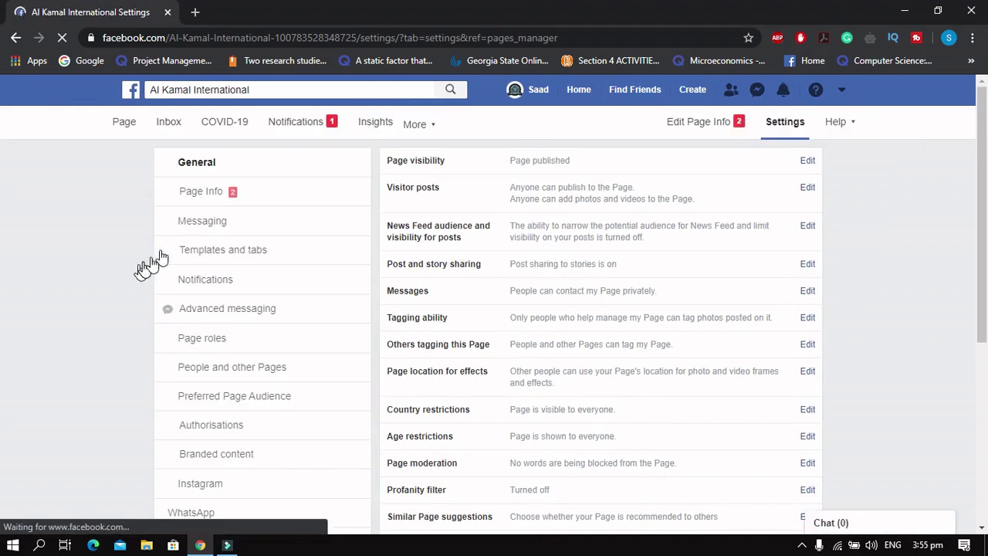
{"action": "left_click", "coordinate": [199, 251]}
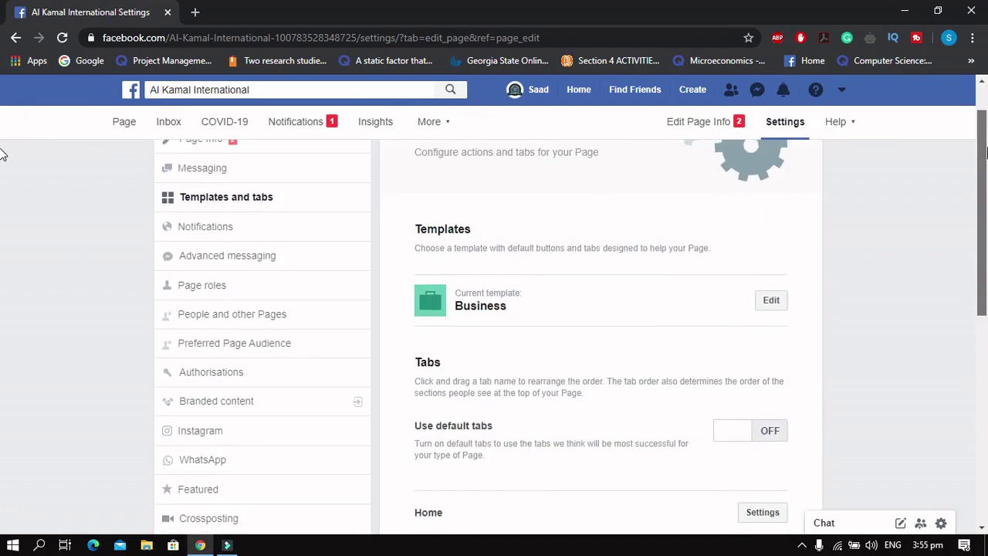
Step: Add a Shop tab to the Page's tab list and close the tab chooser
{"action": "left_click_drag", "start_coordinate": [986, 148], "coordinate": [984, 323]}
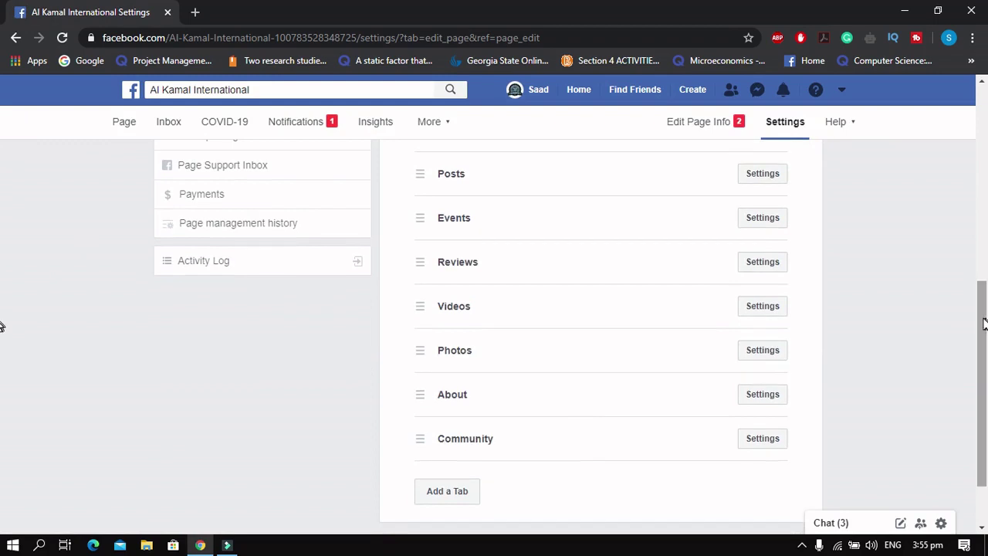
{"action": "left_click", "coordinate": [468, 495]}
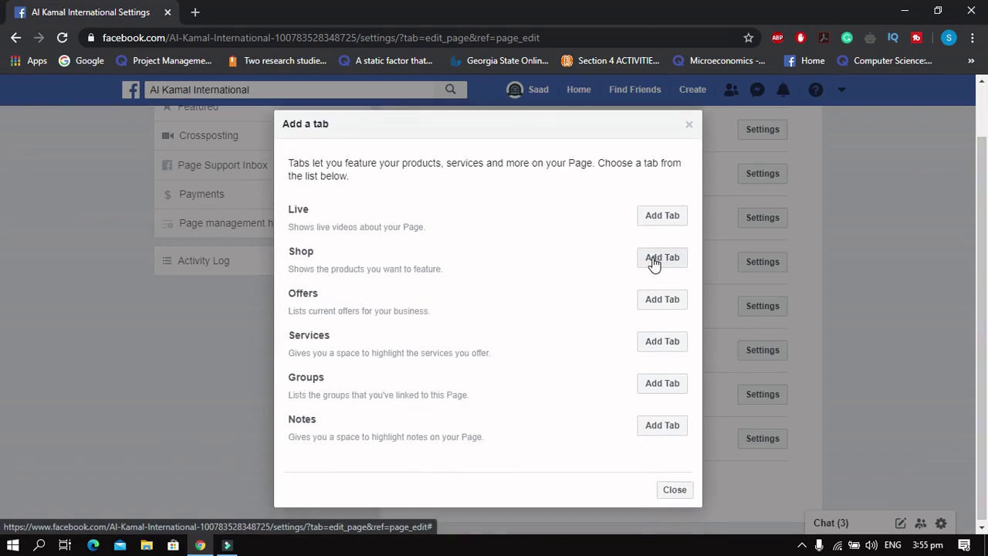
{"action": "left_click", "coordinate": [653, 263]}
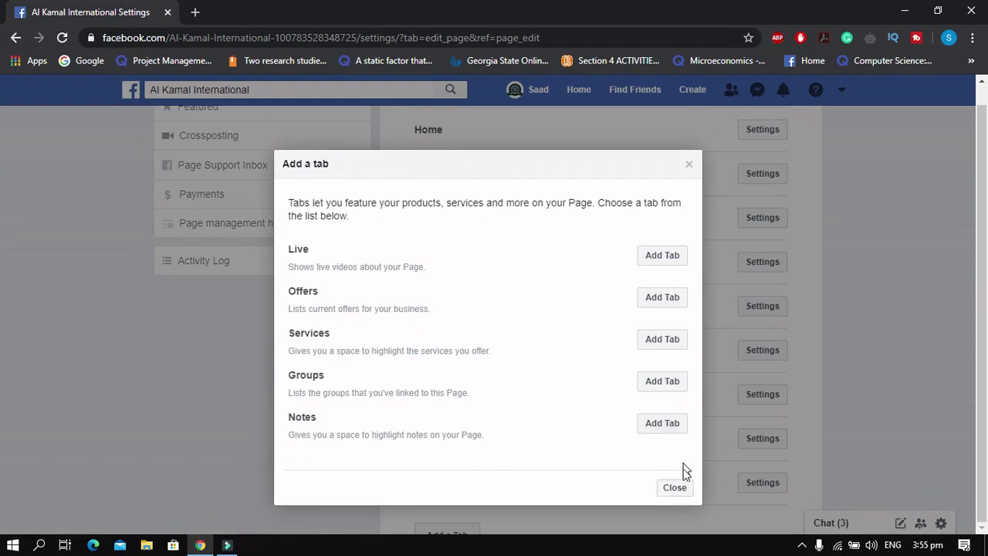
{"action": "left_click", "coordinate": [674, 487]}
{"action": "scroll", "coordinate": [2, 500], "scroll_direction": "down", "scroll_amount": 10}
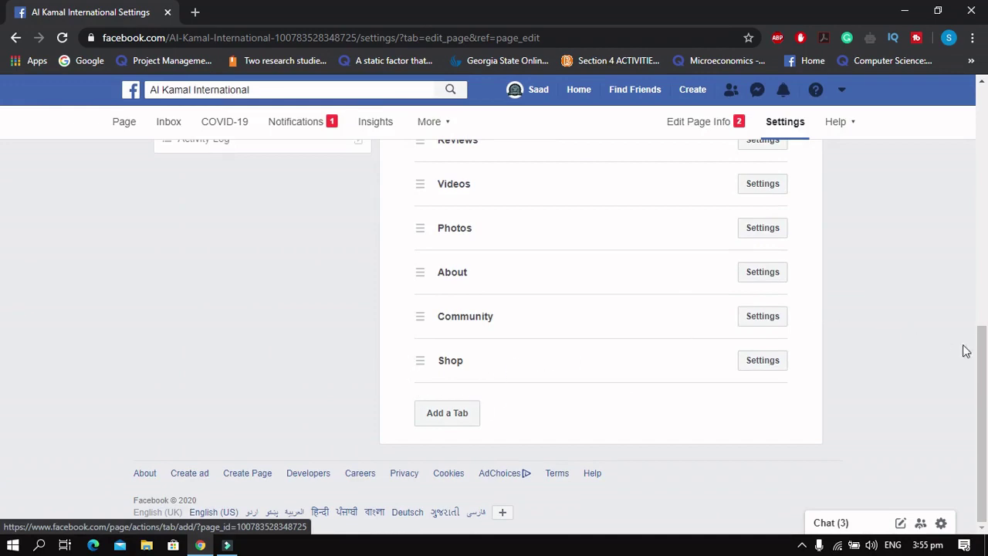
{"action": "scroll", "coordinate": [2, 357], "scroll_direction": "up", "scroll_amount": 1}
{"action": "scroll", "coordinate": [2, 357], "scroll_direction": "up", "scroll_amount": 10}
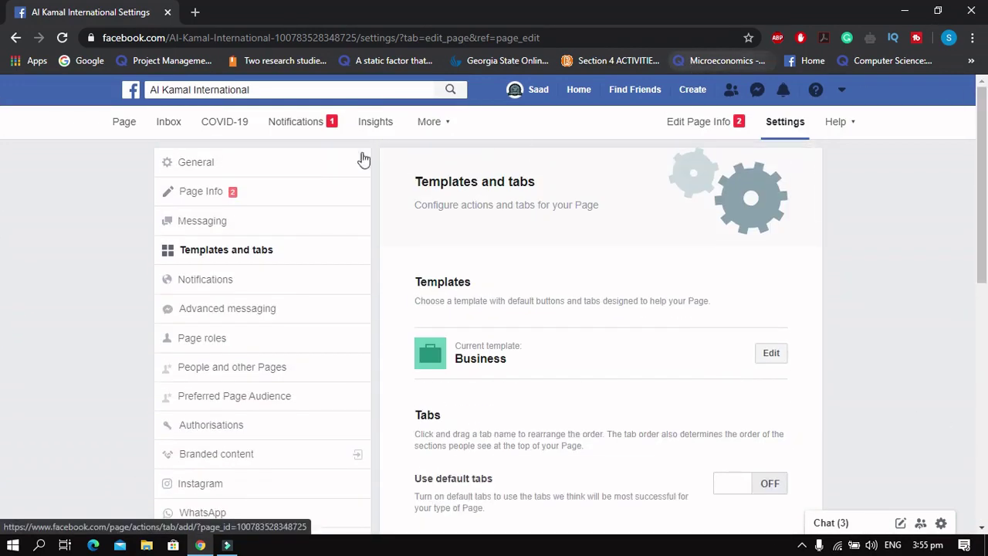
Step: Return to the Page, expand its list of sections and open the Shop section
{"action": "left_click", "coordinate": [121, 129]}
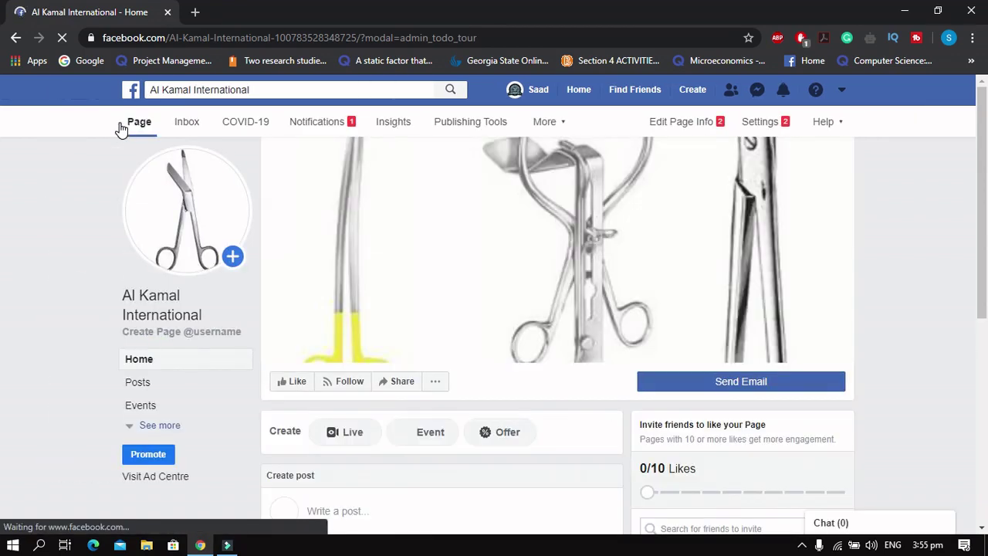
{"action": "scroll", "coordinate": [2, 193], "scroll_direction": "down", "scroll_amount": 1}
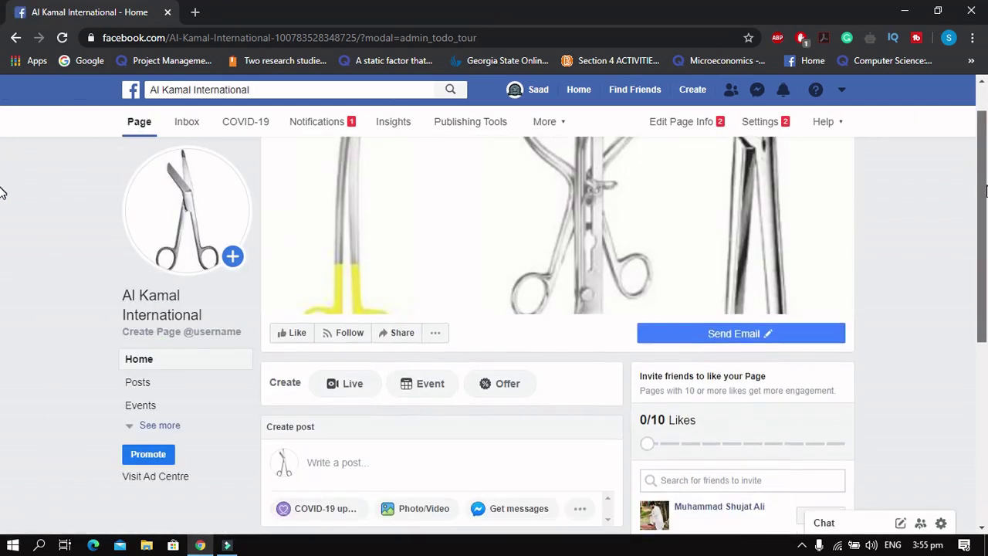
{"action": "scroll", "coordinate": [1, 193], "scroll_direction": "down", "scroll_amount": 1}
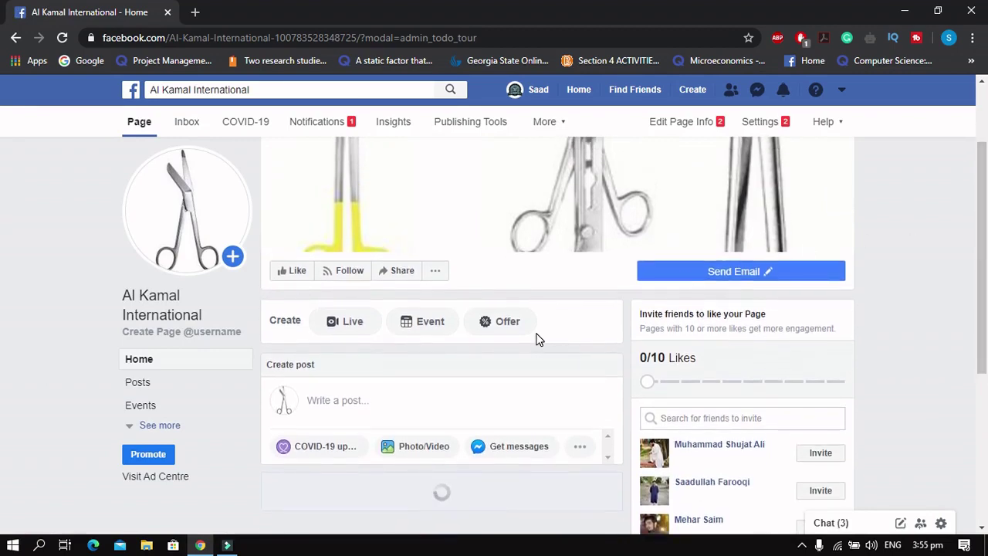
{"action": "left_click", "coordinate": [173, 426]}
{"action": "scroll", "coordinate": [1, 154], "scroll_direction": "down", "scroll_amount": 3}
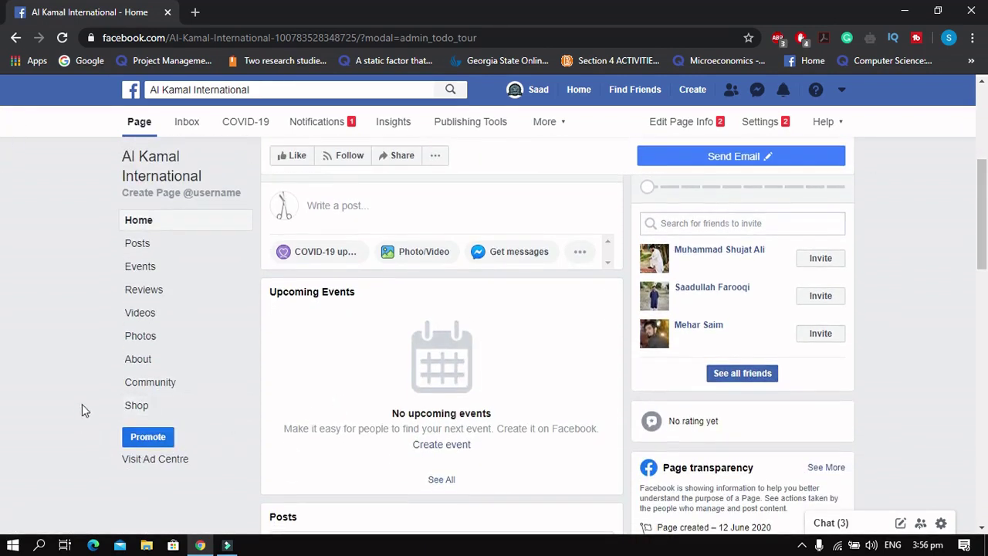
{"action": "left_click", "coordinate": [139, 407]}
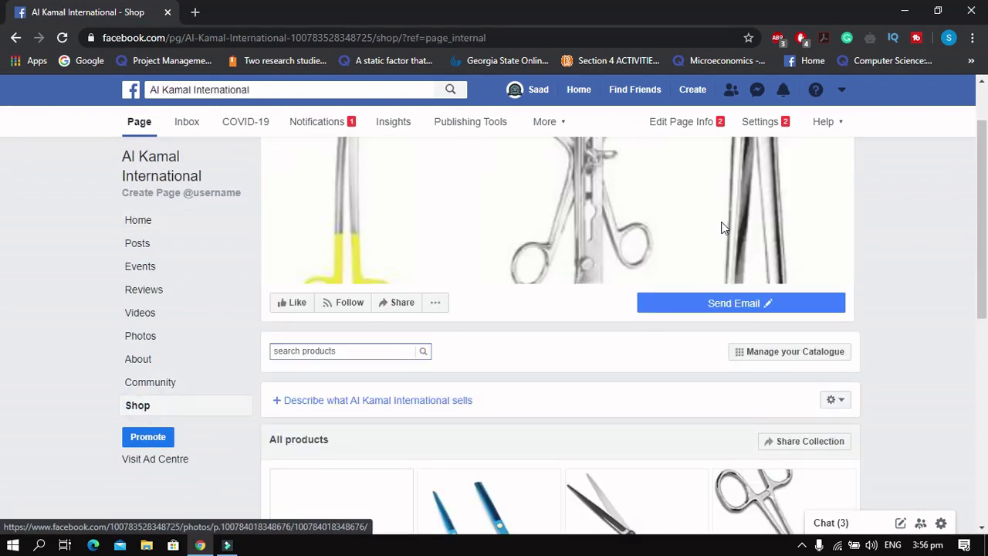
Step: Start a new shop product and upload the image file thinner from the Desktop as its photo
{"action": "left_click_drag", "start_coordinate": [985, 139], "coordinate": [966, 275]}
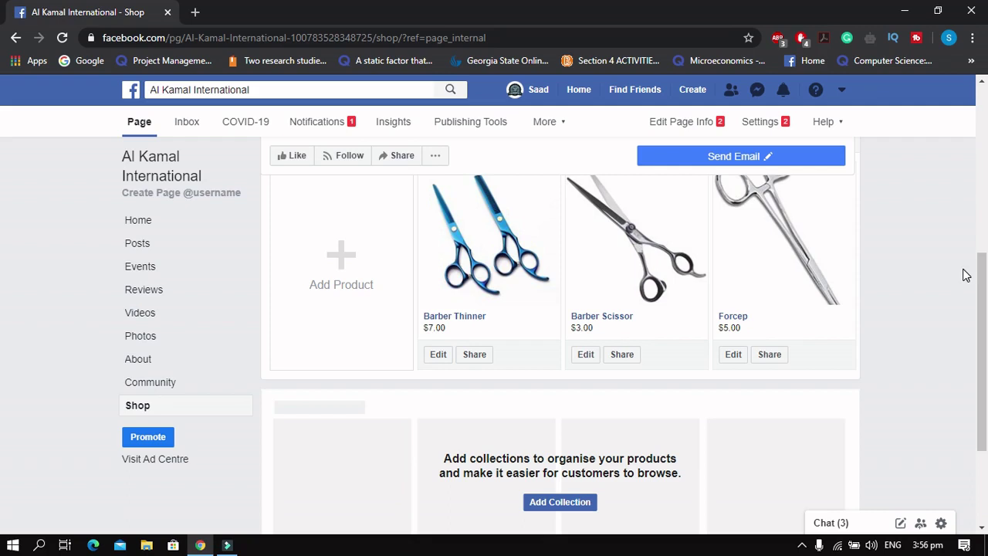
{"action": "left_click_drag", "start_coordinate": [986, 280], "coordinate": [986, 255]}
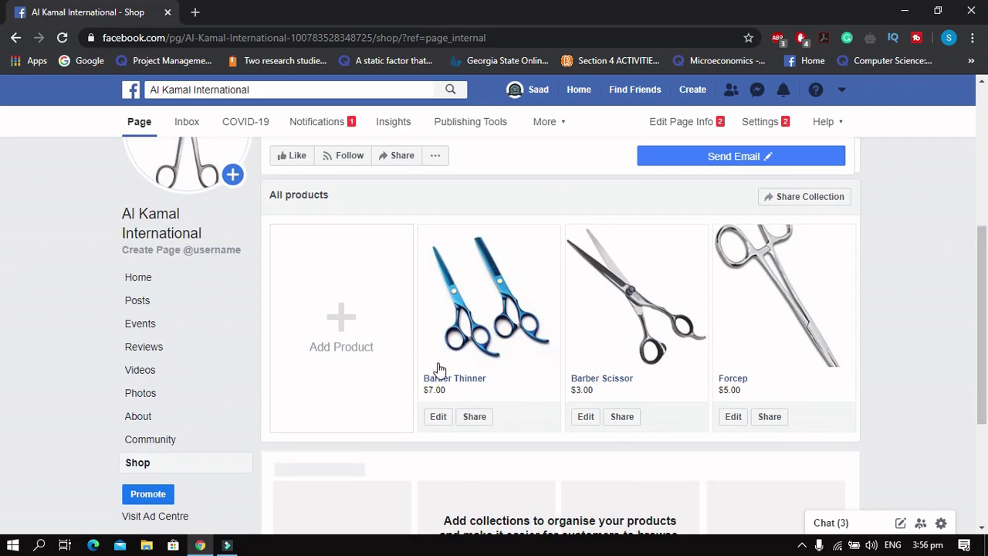
{"action": "left_click", "coordinate": [368, 330]}
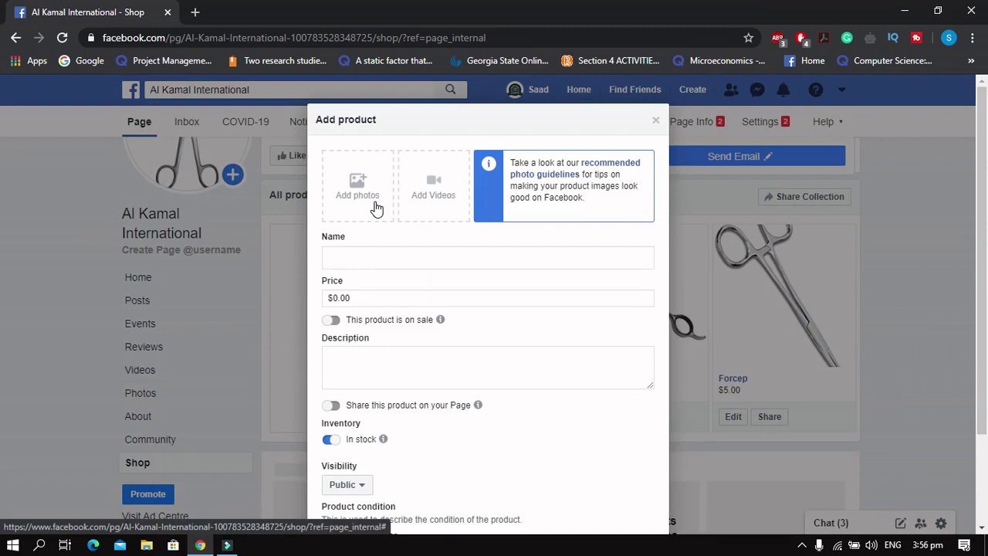
{"action": "left_click", "coordinate": [370, 199]}
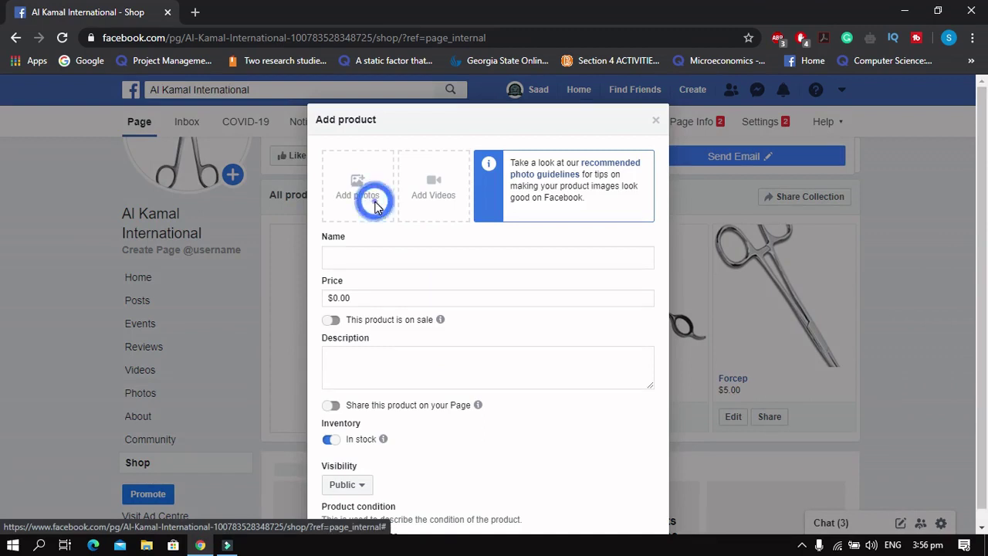
{"action": "left_click", "coordinate": [557, 360]}
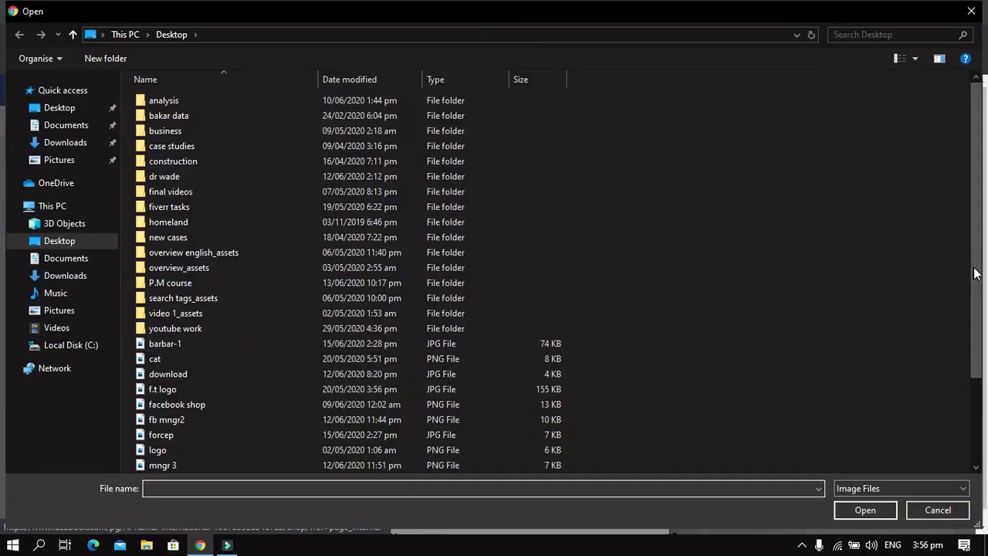
{"action": "left_click_drag", "start_coordinate": [977, 263], "coordinate": [977, 338]}
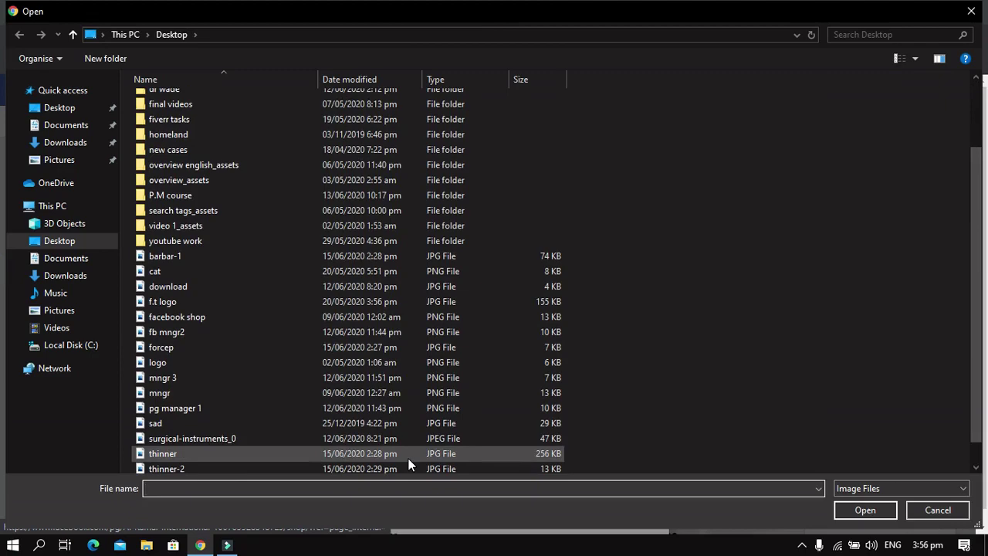
{"action": "double_click", "coordinate": [409, 458]}
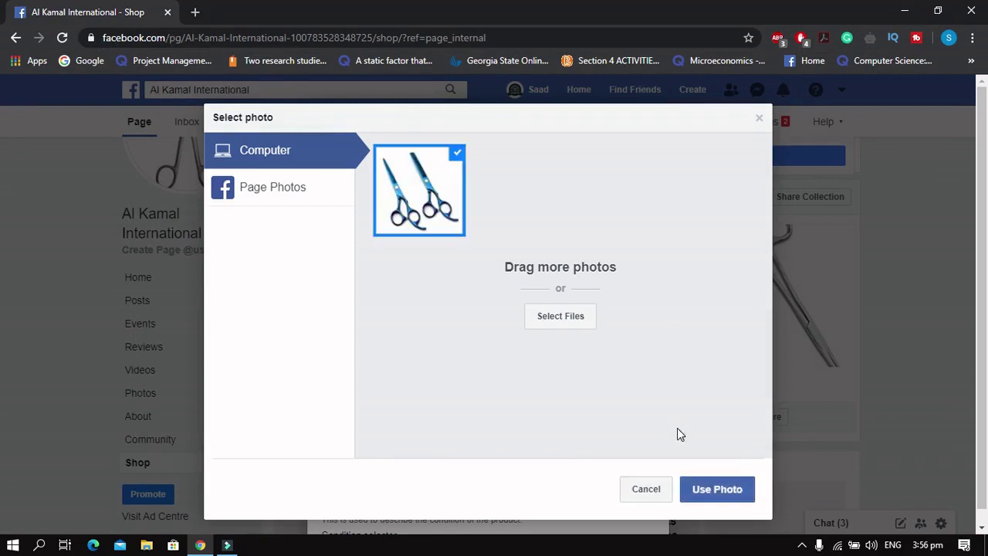
{"action": "left_click", "coordinate": [697, 491]}
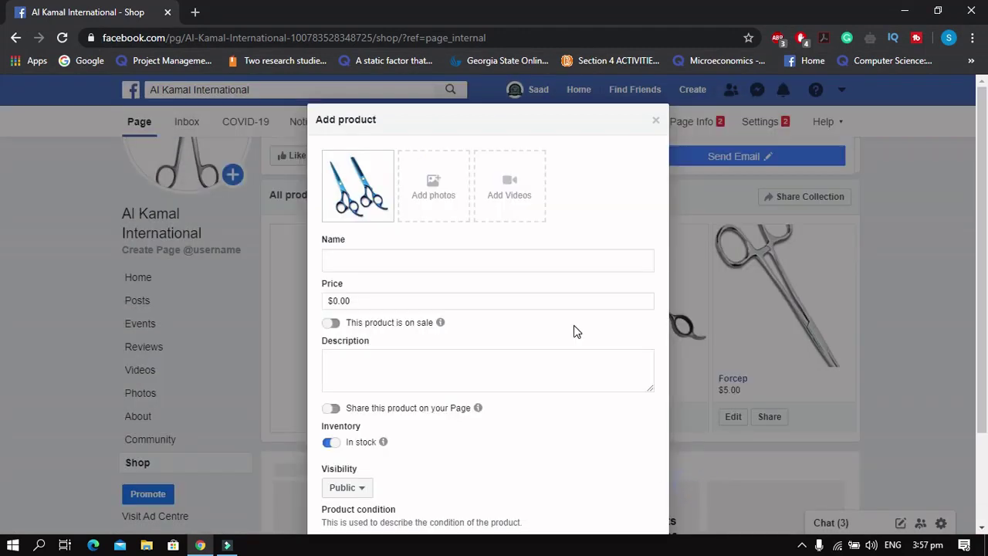
Step: Name the product "Titanium Thinner" and set its price to $6.00
{"action": "left_click", "coordinate": [506, 257]}
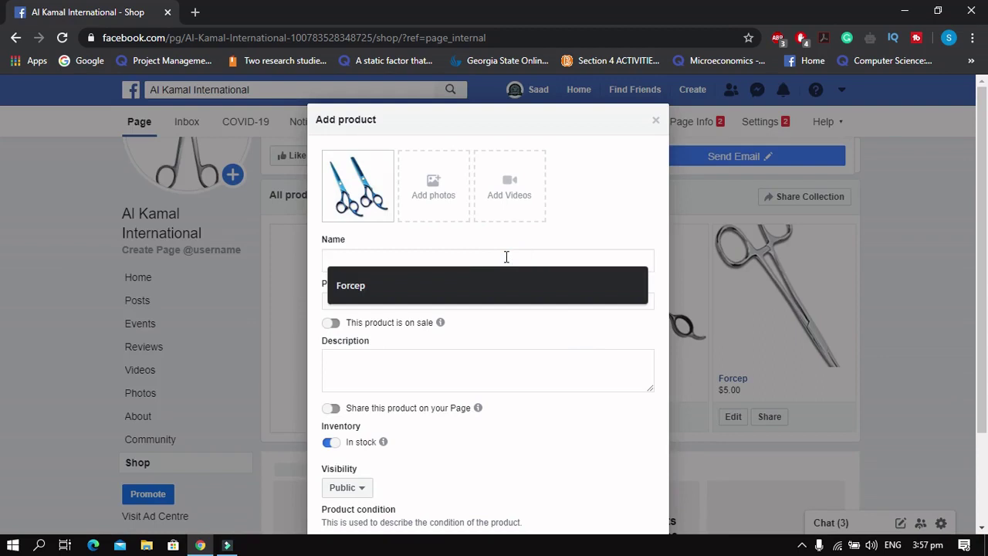
{"action": "type", "text": "Titanium Thinner"}
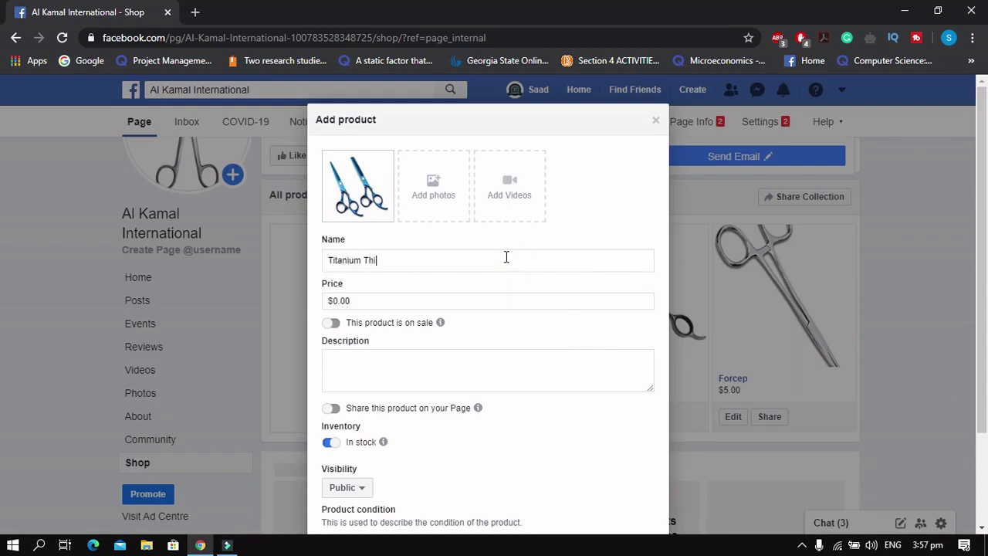
{"action": "left_click", "coordinate": [338, 300]}
{"action": "key", "text": "BackSpace"}
{"action": "type", "text": "6"}
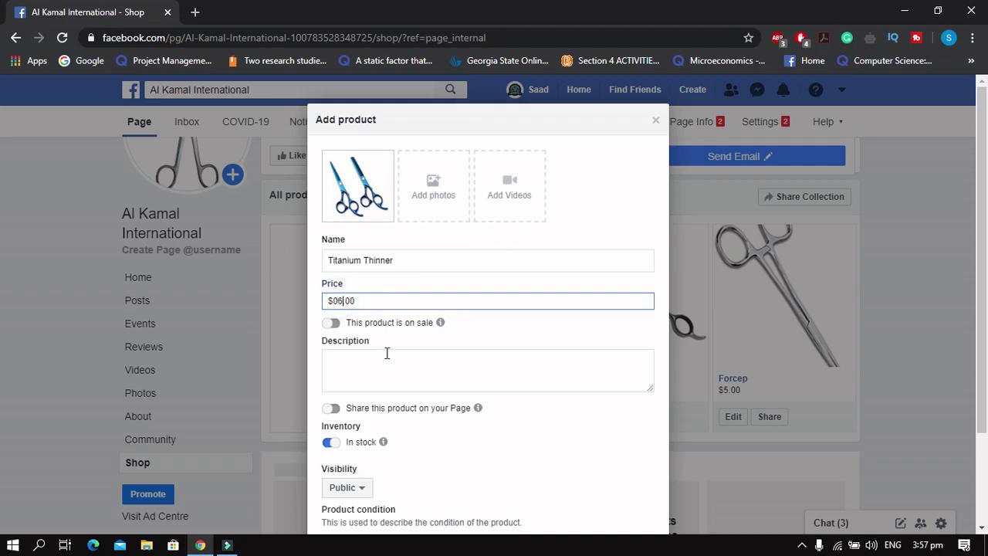
Step: Try putting the product on sale at a sale price of $3.00, and switch the sale option off again
{"action": "left_click", "coordinate": [334, 327]}
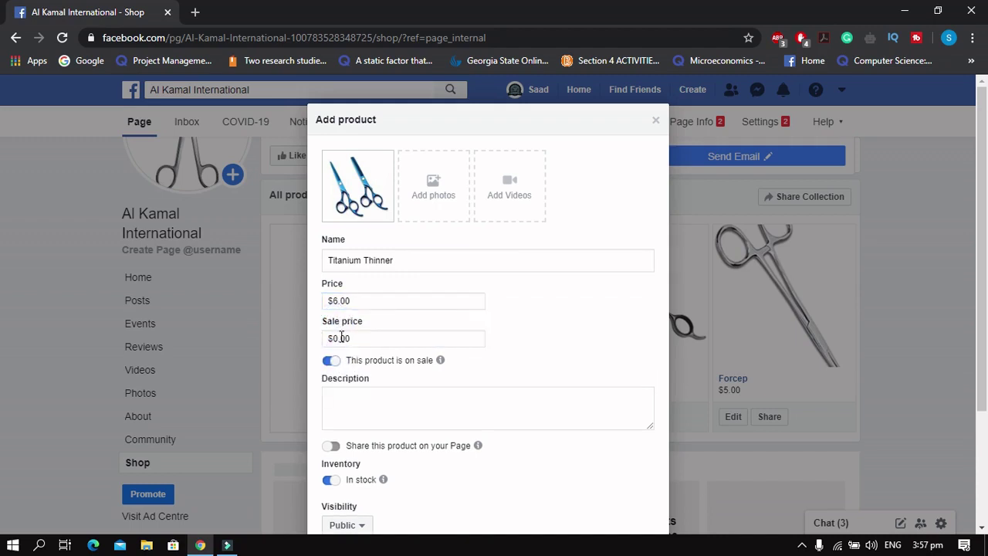
{"action": "left_click", "coordinate": [338, 337]}
{"action": "type", "text": "3"}
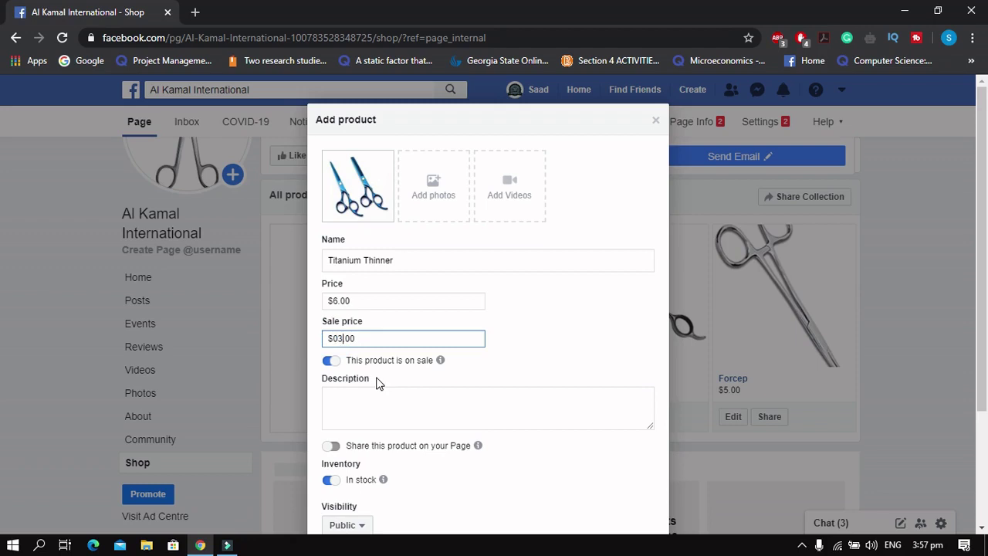
{"action": "key", "text": "BackSpace"}
{"action": "left_click", "coordinate": [330, 361]}
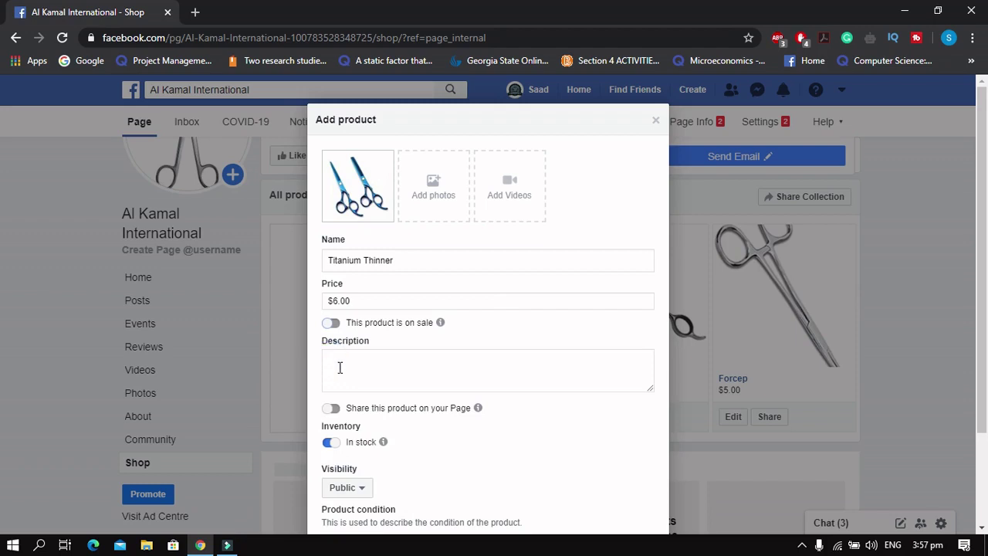
Step: Enter the description "Fine quality titanium barber scissor." and add the product to the shop
{"action": "left_click", "coordinate": [340, 367]}
{"action": "type", "text": "Fine quality titan"}
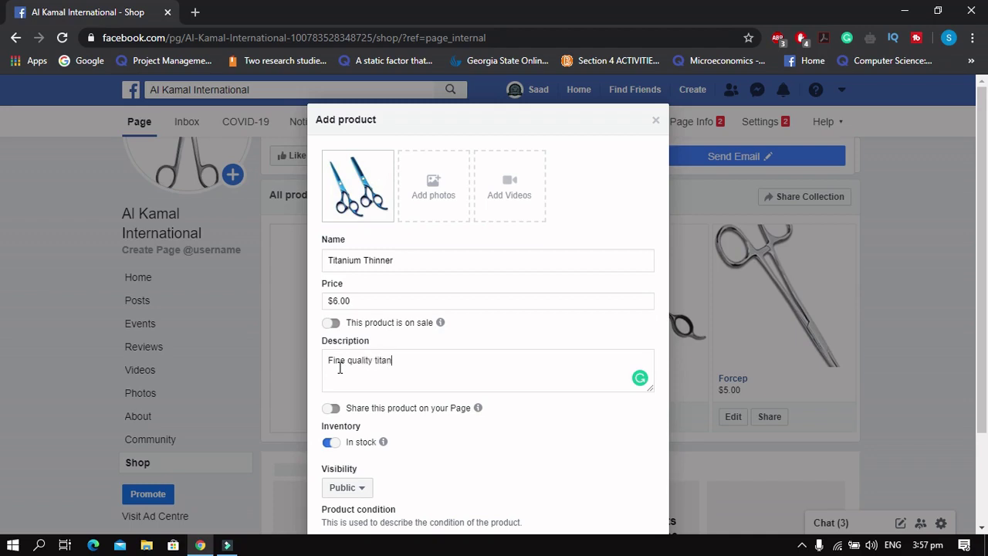
{"action": "type", "text": "ber scissor."}
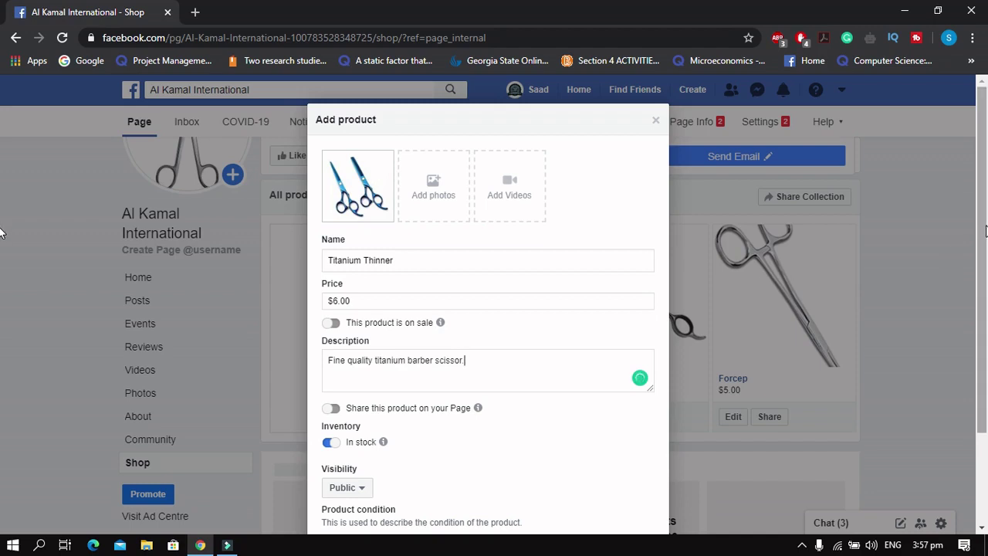
{"action": "left_click_drag", "start_coordinate": [985, 232], "coordinate": [985, 318]}
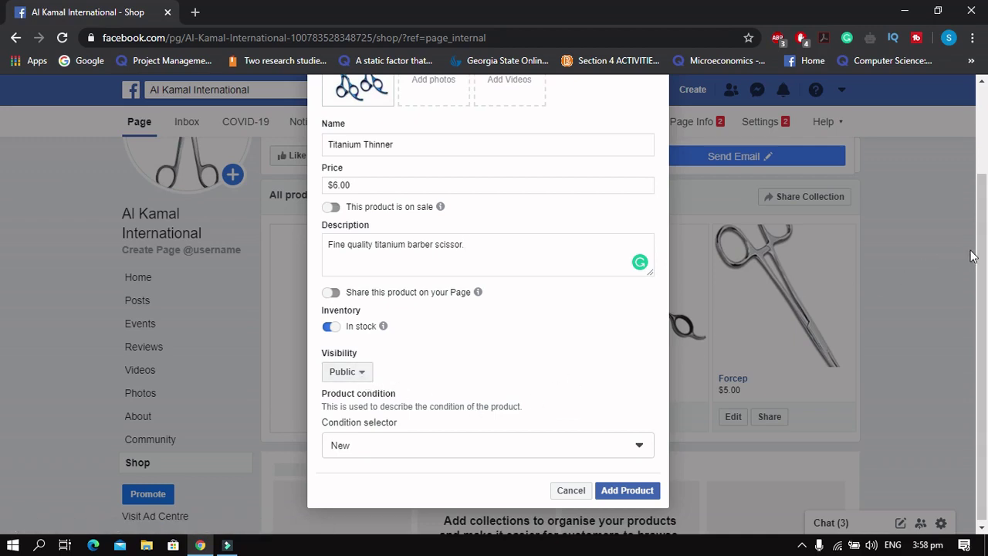
{"action": "left_click", "coordinate": [623, 498]}
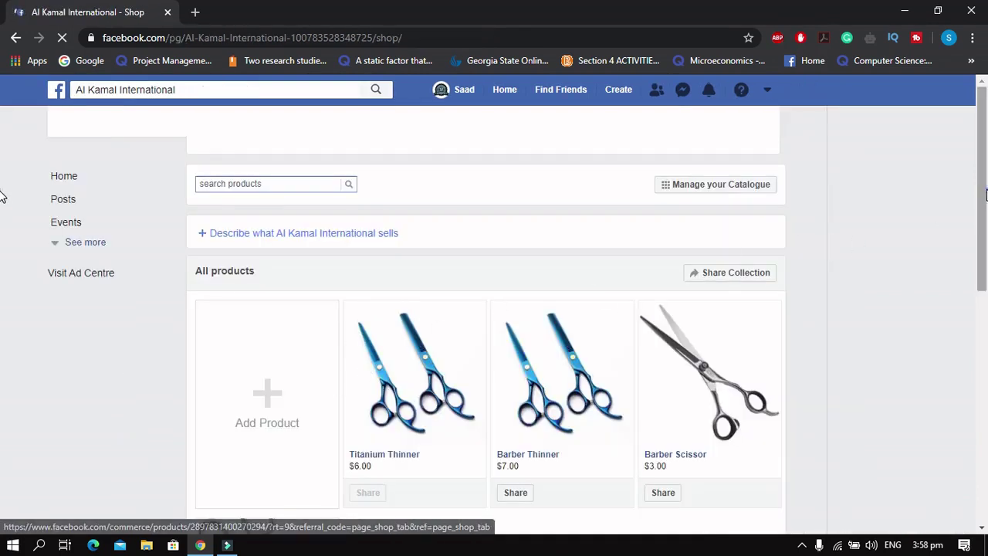
Step: Start another shop product and upload the image file thinner-2 from the Desktop as its photo
{"action": "scroll", "coordinate": [880, 242], "scroll_direction": "down", "scroll_amount": 1}
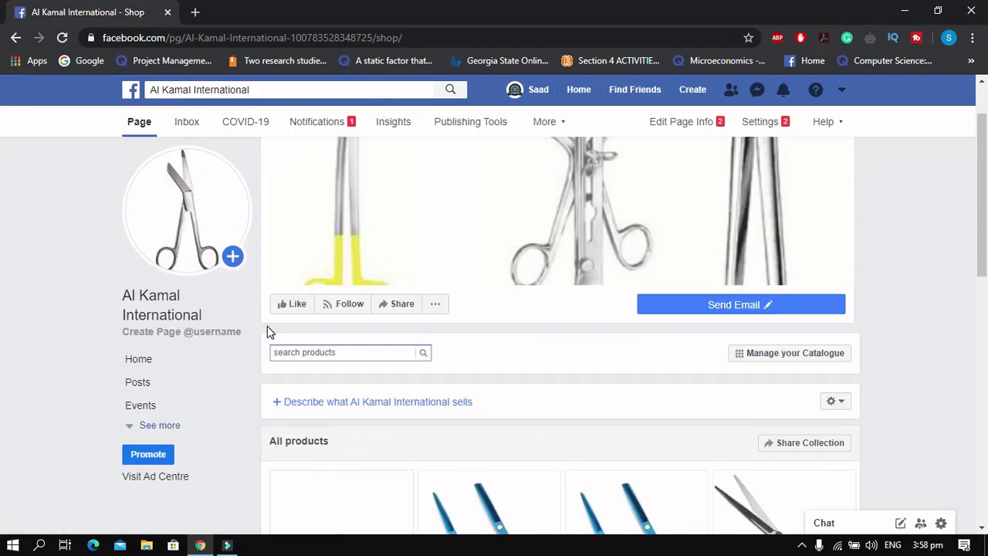
{"action": "scroll", "coordinate": [402, 309], "scroll_direction": "down", "scroll_amount": 3}
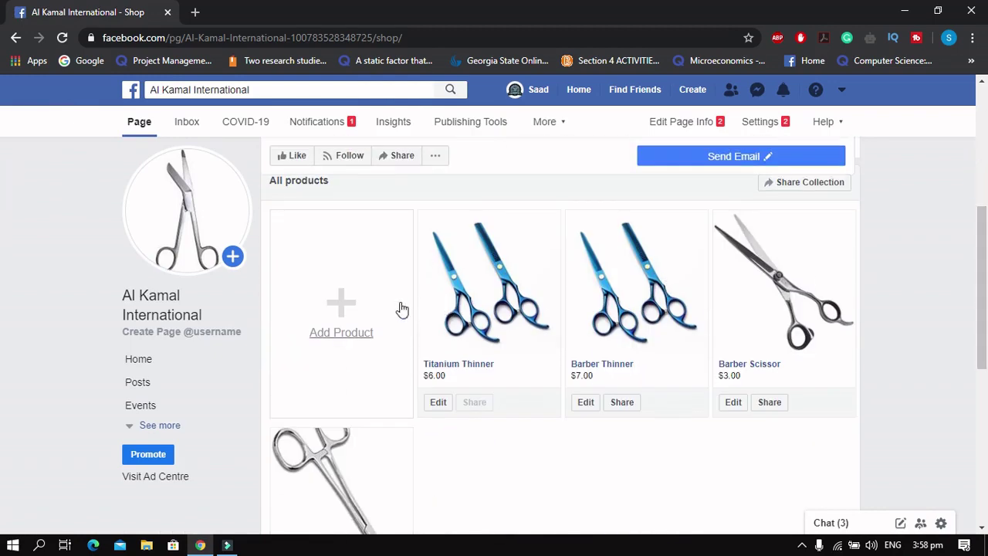
{"action": "left_click", "coordinate": [342, 325]}
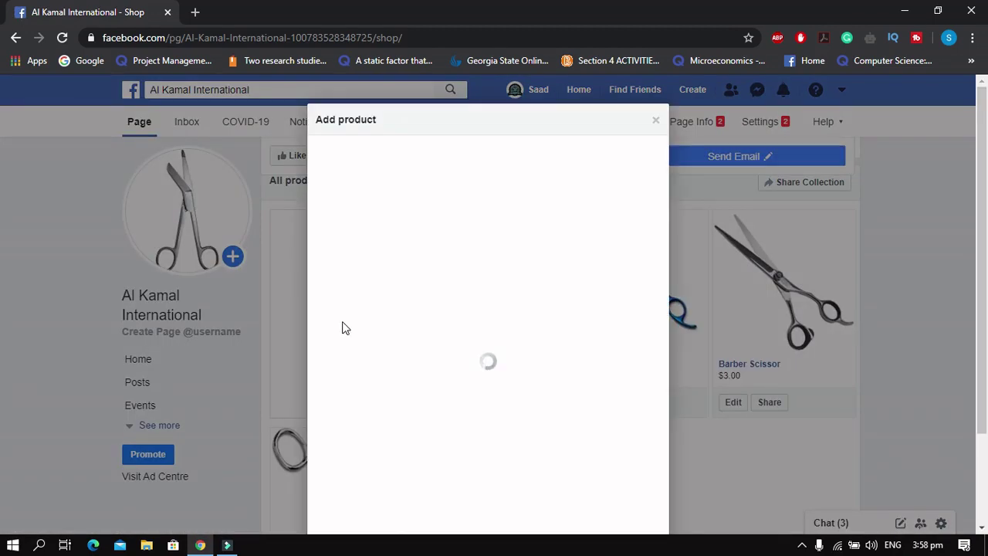
{"action": "left_click", "coordinate": [380, 190]}
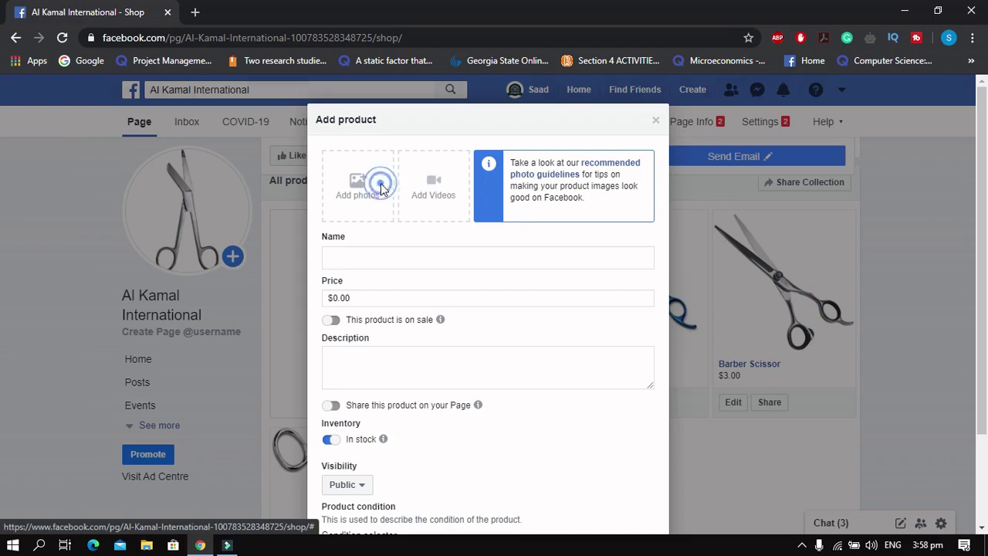
{"action": "left_click", "coordinate": [560, 358]}
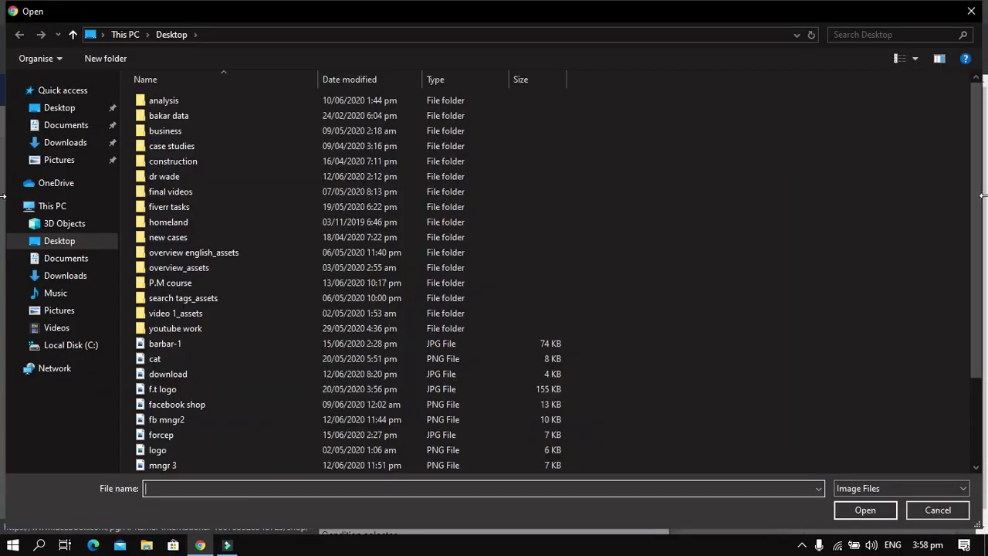
{"action": "left_click_drag", "start_coordinate": [978, 185], "coordinate": [977, 265]}
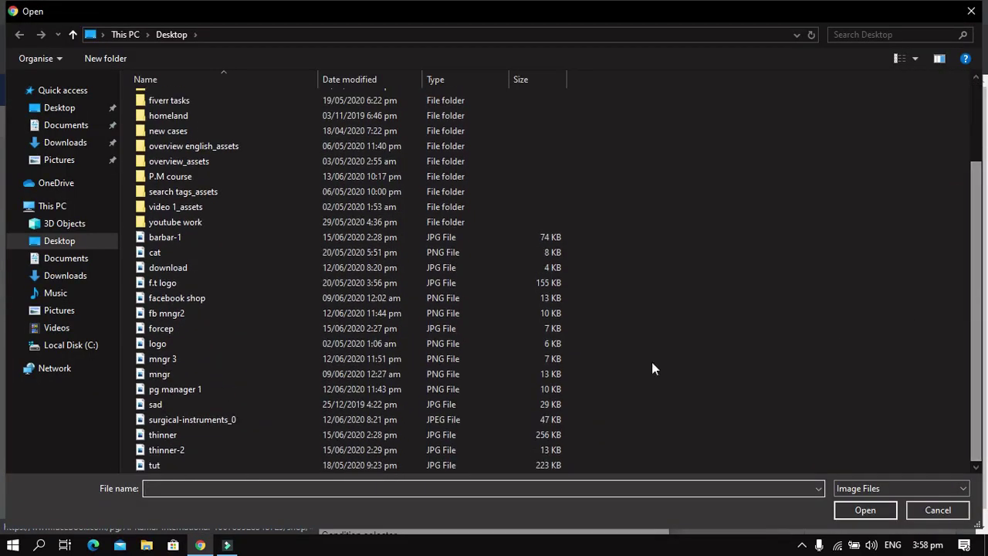
{"action": "double_click", "coordinate": [412, 452]}
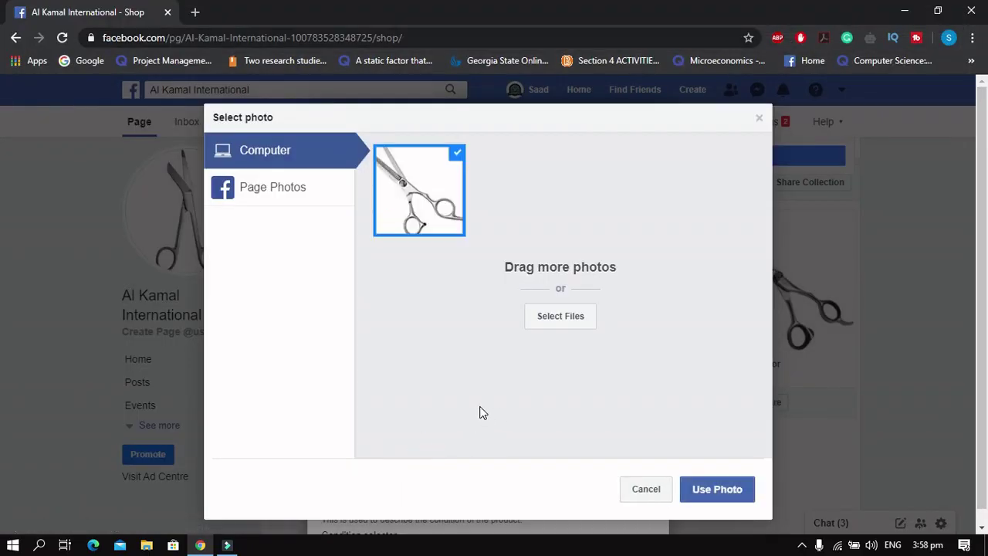
{"action": "left_click", "coordinate": [737, 500]}
Step: Name the product "Silver thinner" and set its price to $4.00
{"action": "left_click", "coordinate": [441, 261]}
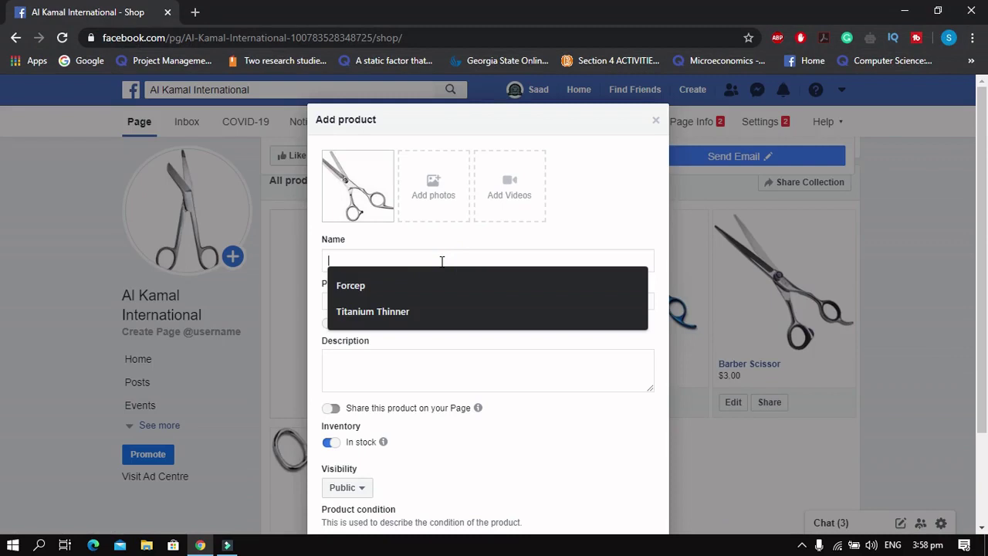
{"action": "type", "text": "S"}
{"action": "type", "text": "ilver thi"}
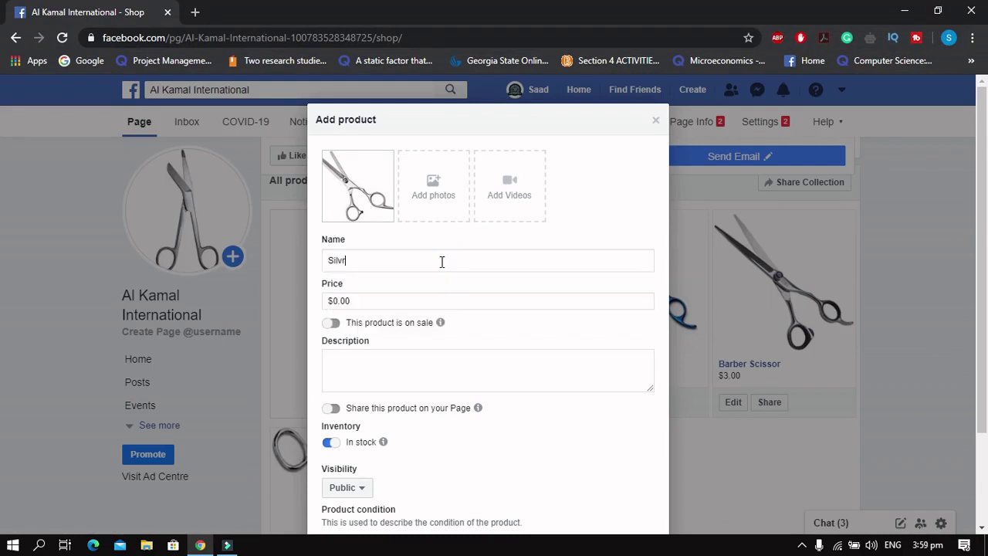
{"action": "type", "text": "nee"}
{"action": "key", "text": "BackSpace"}
{"action": "key", "text": "BackSpace"}
{"action": "left_click", "coordinate": [365, 260]}
{"action": "type", "text": "n"}
{"action": "left_click", "coordinate": [339, 301]}
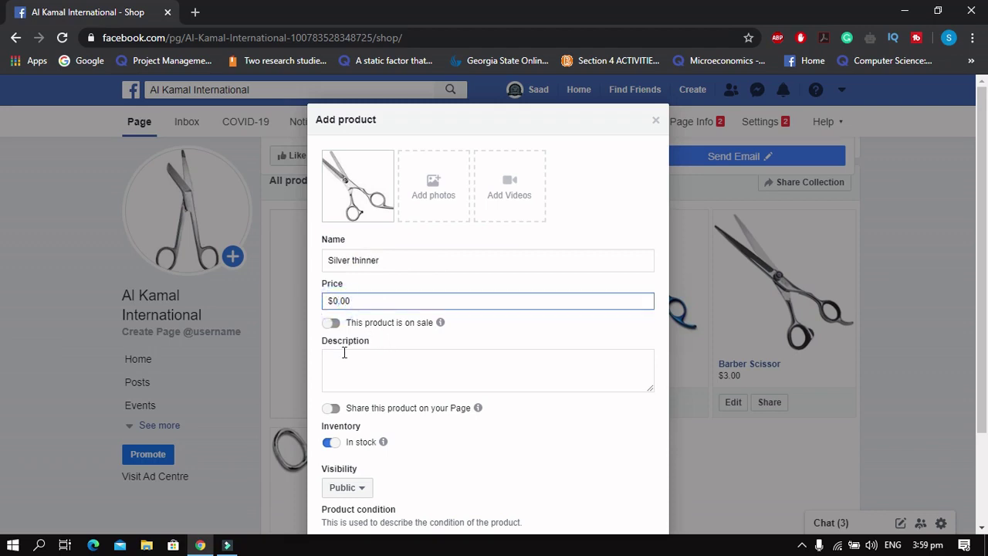
{"action": "type", "text": "4"}
Step: Enter the description "Silver thinner." and add the product to the shop
{"action": "left_click", "coordinate": [359, 361]}
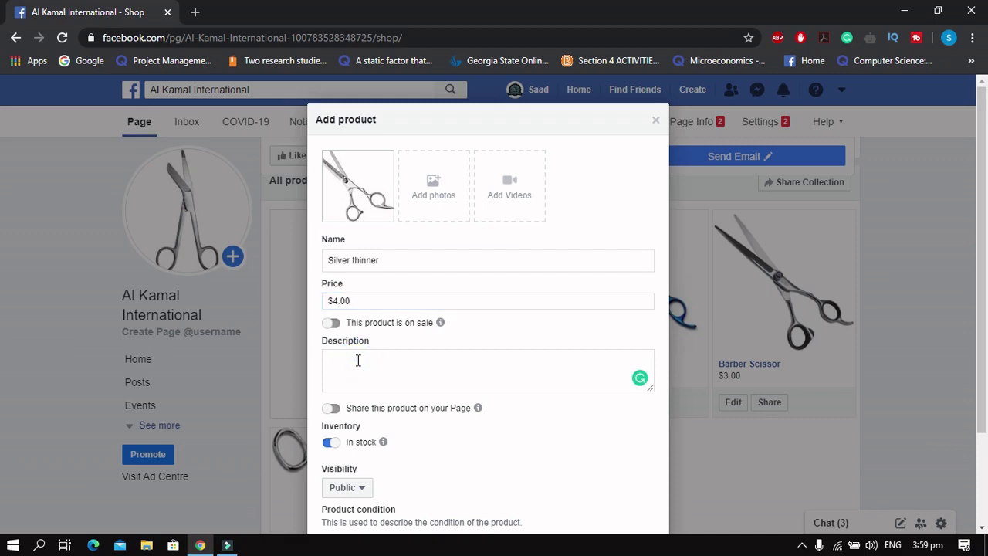
{"action": "type", "text": "Silver t"}
{"action": "type", "text": "hine"}
{"action": "type", "text": "er."}
{"action": "left_click_drag", "start_coordinate": [984, 194], "coordinate": [987, 286]}
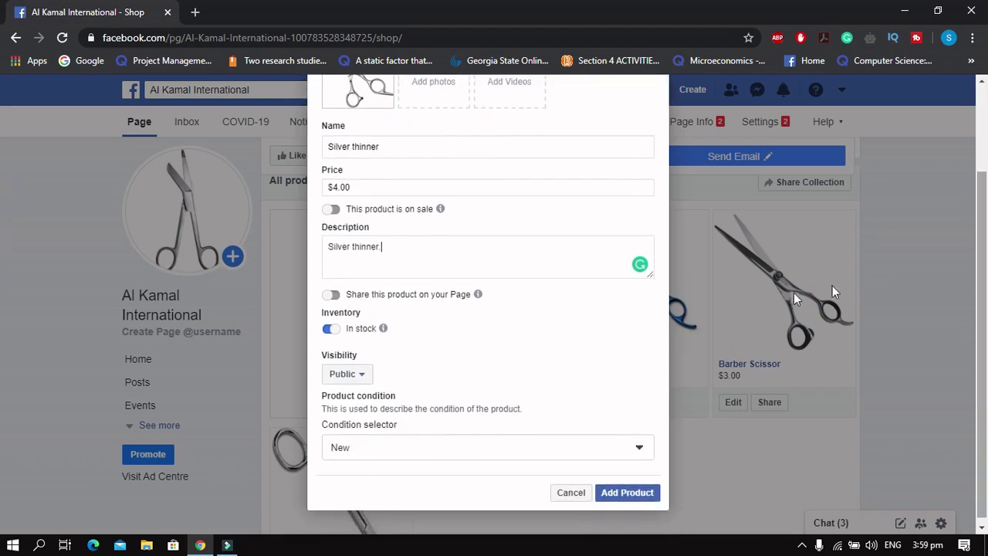
{"action": "left_click", "coordinate": [638, 498]}
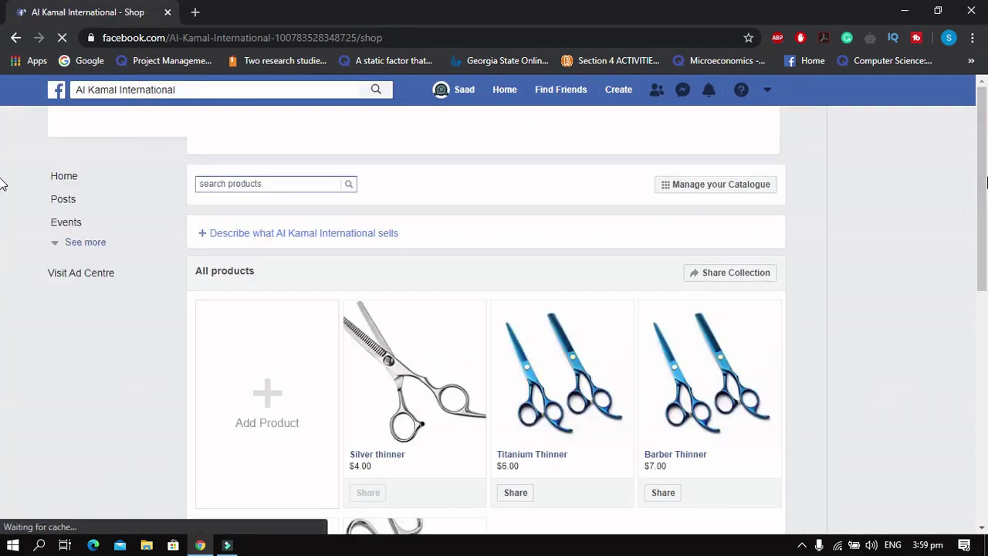
Step: Open the shop's collections management from the product list and start creating a new collection
{"action": "left_click_drag", "start_coordinate": [987, 181], "coordinate": [985, 270]}
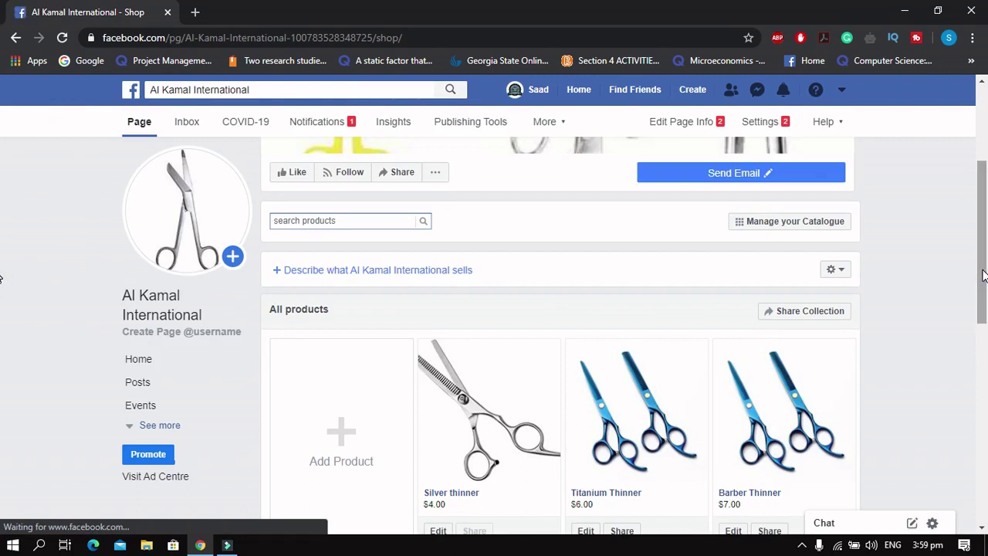
{"action": "left_click_drag", "start_coordinate": [984, 275], "coordinate": [986, 422]}
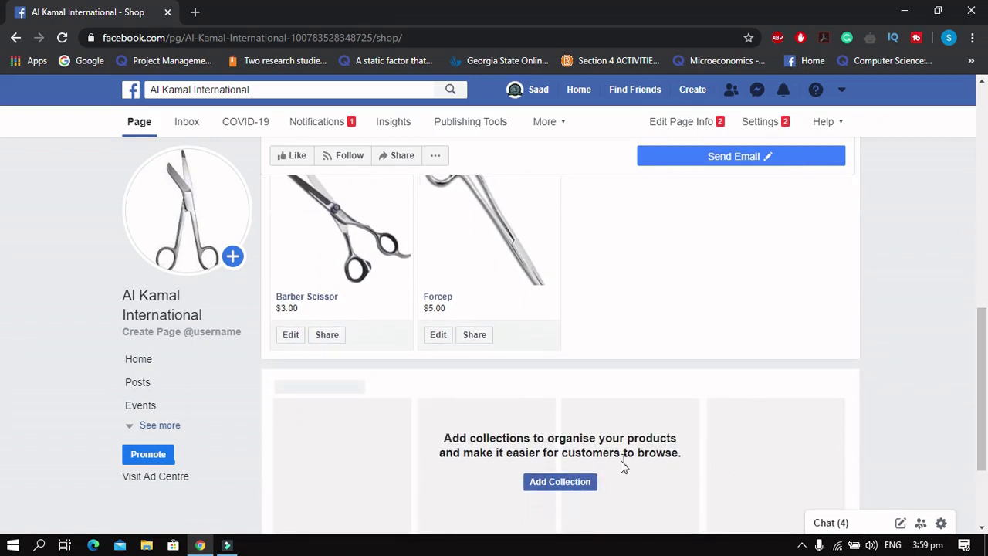
{"action": "left_click", "coordinate": [584, 482]}
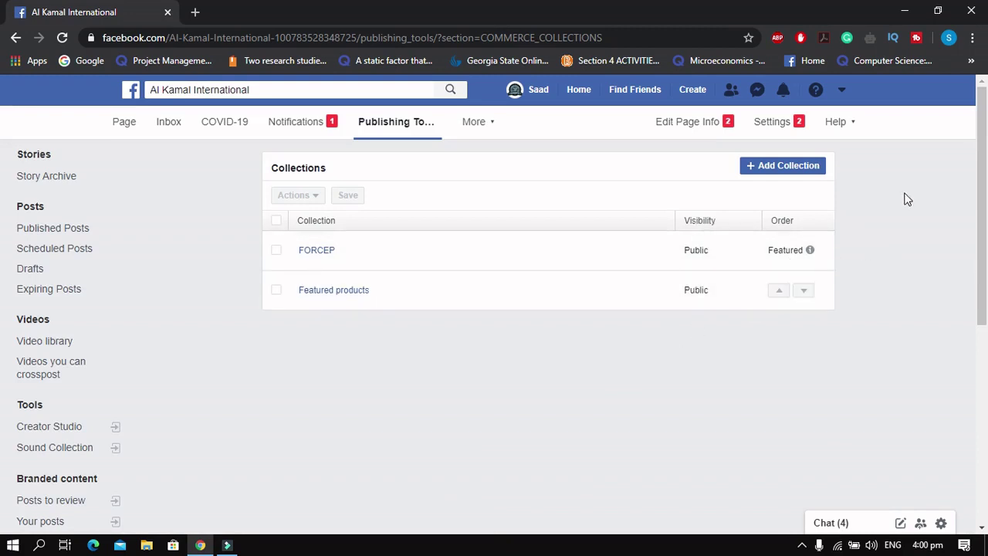
{"action": "left_click", "coordinate": [984, 158]}
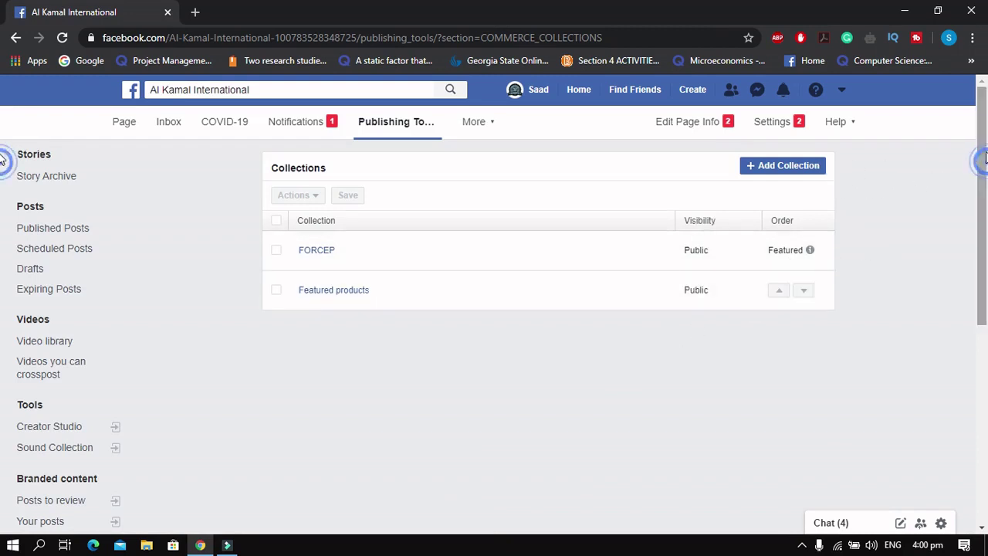
{"action": "left_click", "coordinate": [820, 172]}
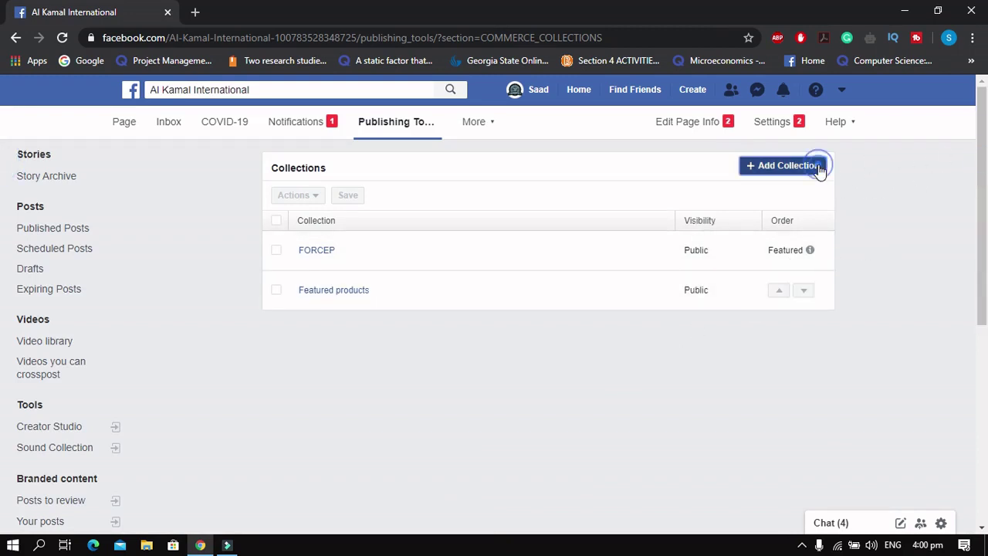
Step: Name the new collection "Titanium thinners"
{"action": "left_click", "coordinate": [587, 223]}
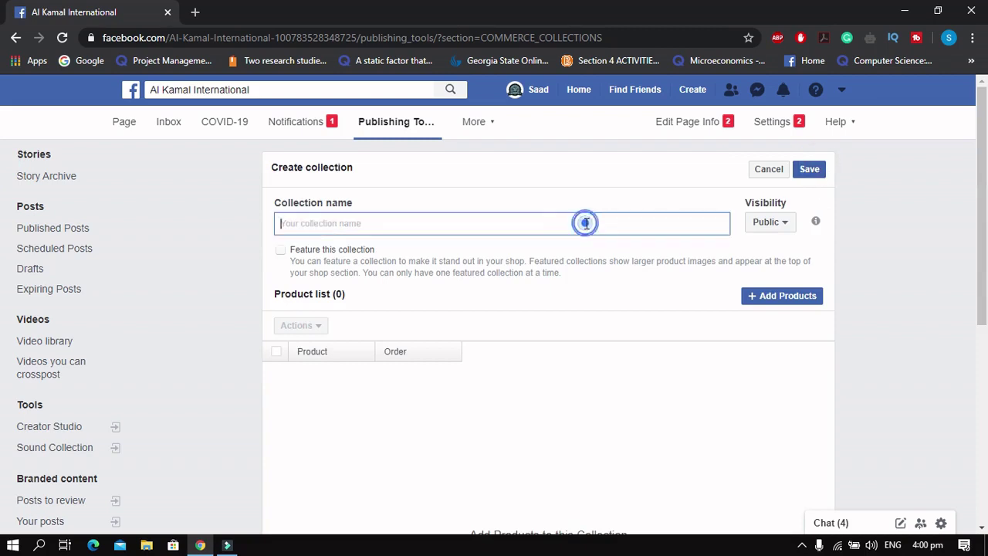
{"action": "type", "text": "T"}
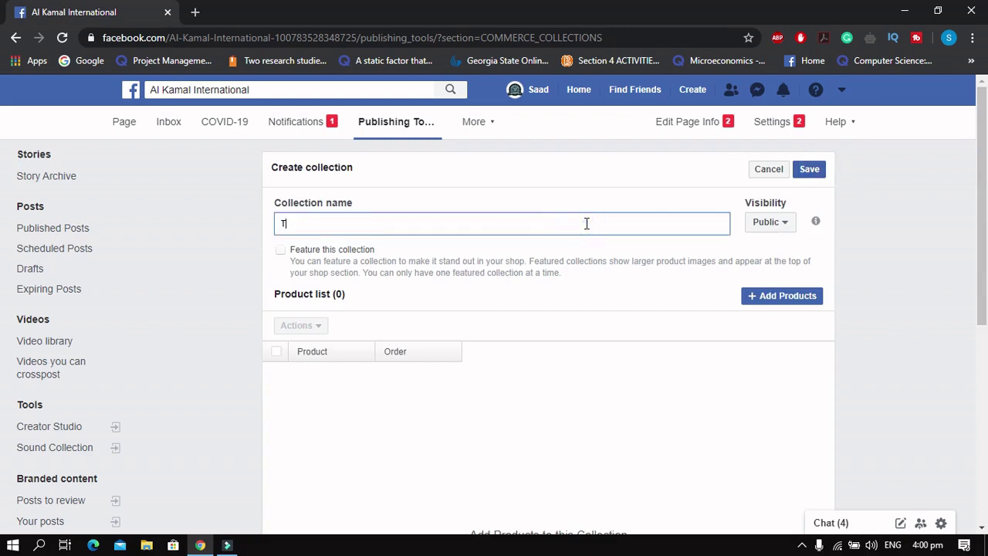
{"action": "type", "text": "a"}
{"action": "key", "text": "BackSpace"}
{"action": "type", "text": "itaniumTit"}
{"action": "key", "text": "BackSpace"}
{"action": "key", "text": "BackSpace"}
{"action": "key", "text": "BackSpace"}
{"action": "type", "text": "thinners"}
Step: Add Barber Thinner, Silver thinner and Titanium Thinner to the collection and save it
{"action": "left_click", "coordinate": [782, 298]}
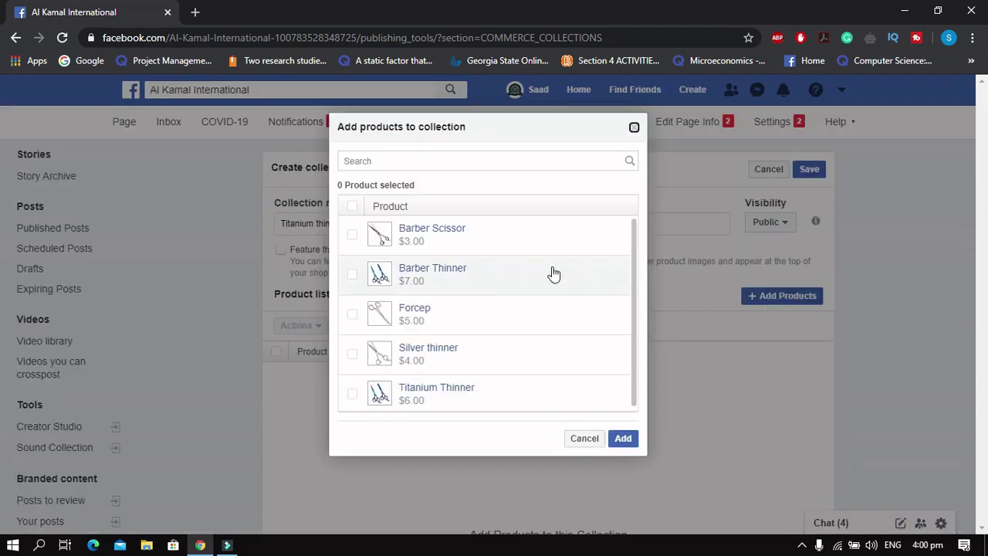
{"action": "left_click", "coordinate": [353, 276]}
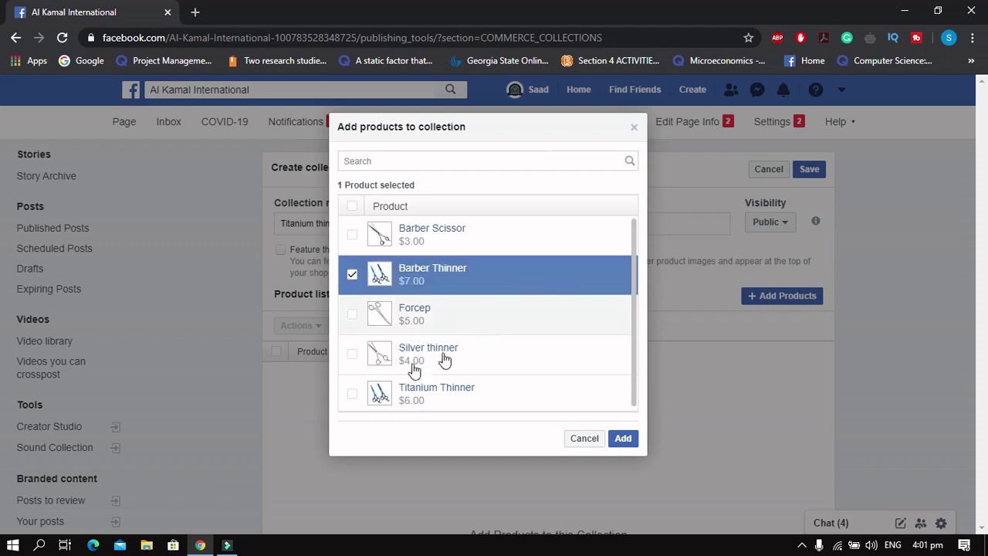
{"action": "left_click", "coordinate": [353, 358]}
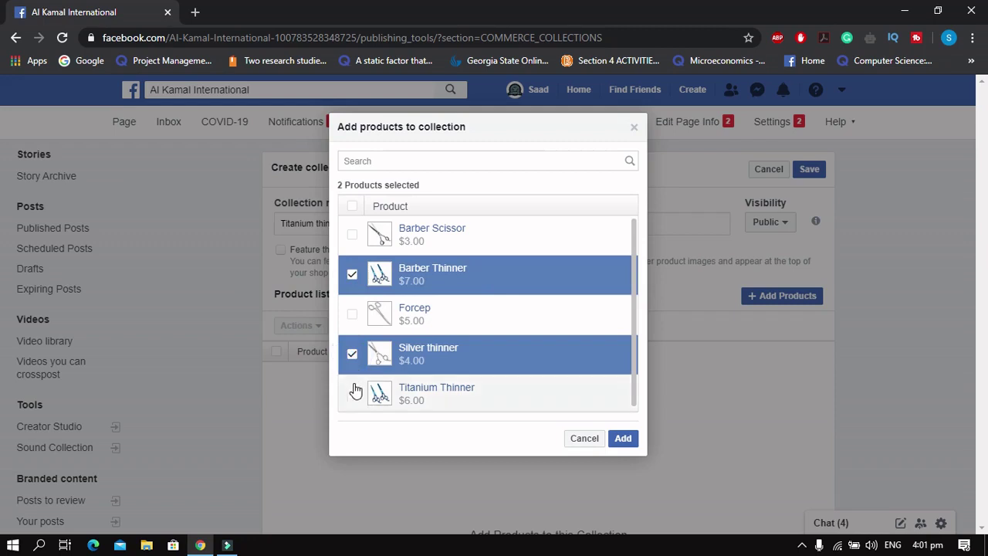
{"action": "left_click", "coordinate": [353, 395]}
{"action": "left_click", "coordinate": [624, 439]}
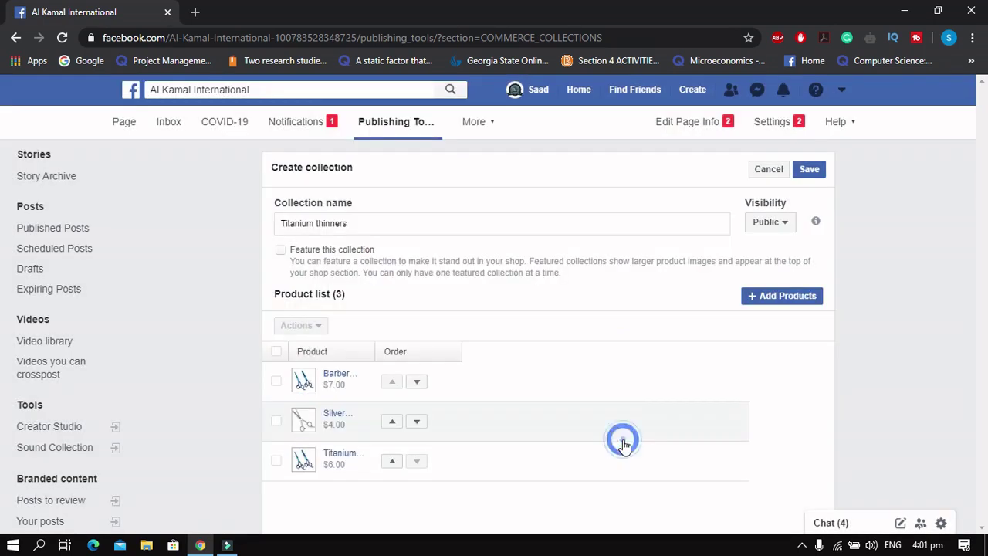
{"action": "scroll", "coordinate": [982, 155], "scroll_direction": "down", "scroll_amount": 4}
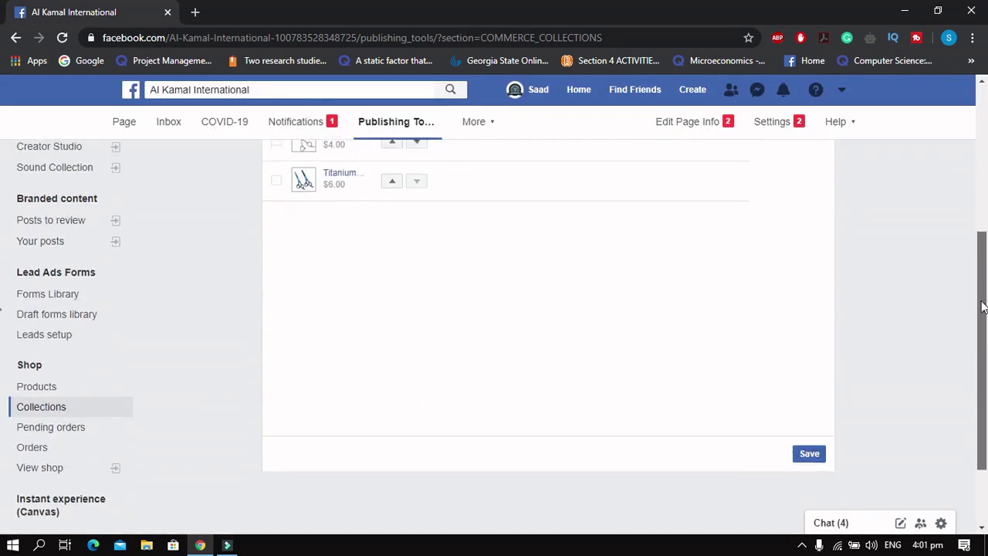
{"action": "left_click", "coordinate": [821, 427]}
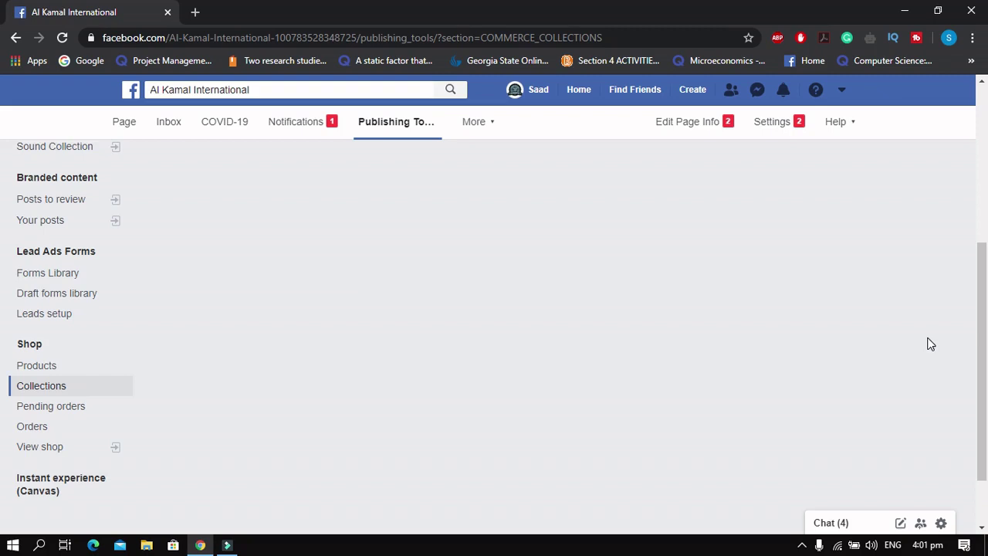
Step: Check the collections list, return to the Page and open its Shop section to view the new collection
{"action": "left_click_drag", "start_coordinate": [982, 332], "coordinate": [982, 327]}
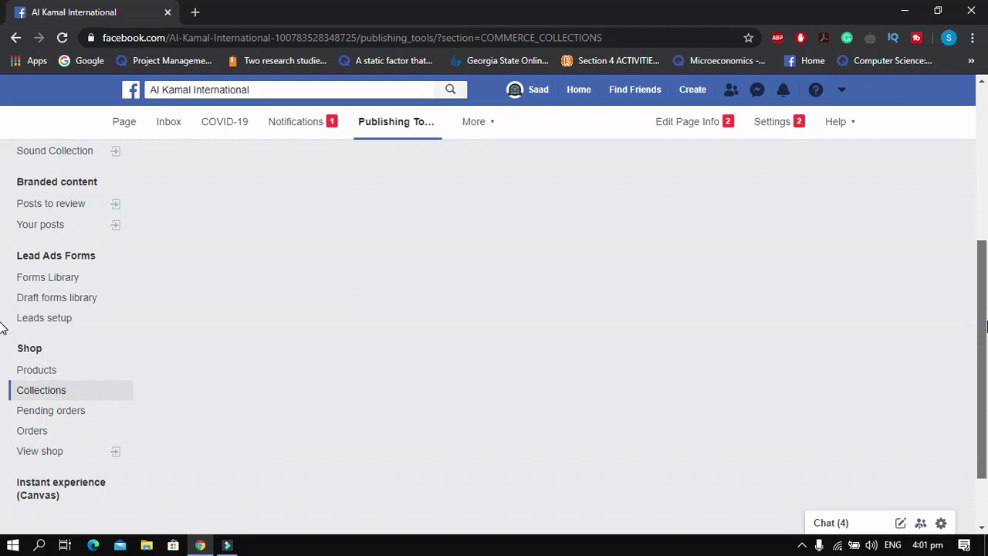
{"action": "left_click_drag", "start_coordinate": [985, 327], "coordinate": [984, 181]}
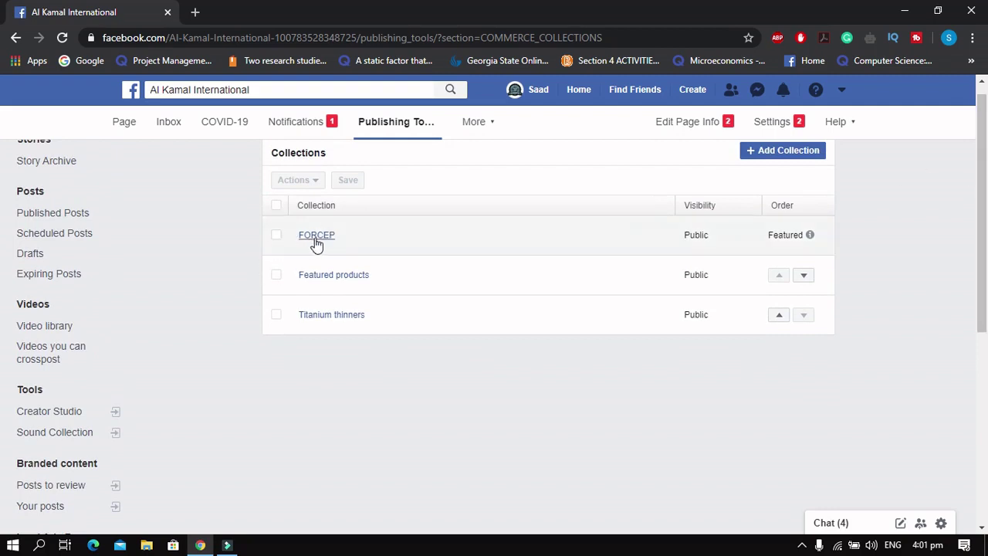
{"action": "mouse_move", "coordinate": [807, 244]}
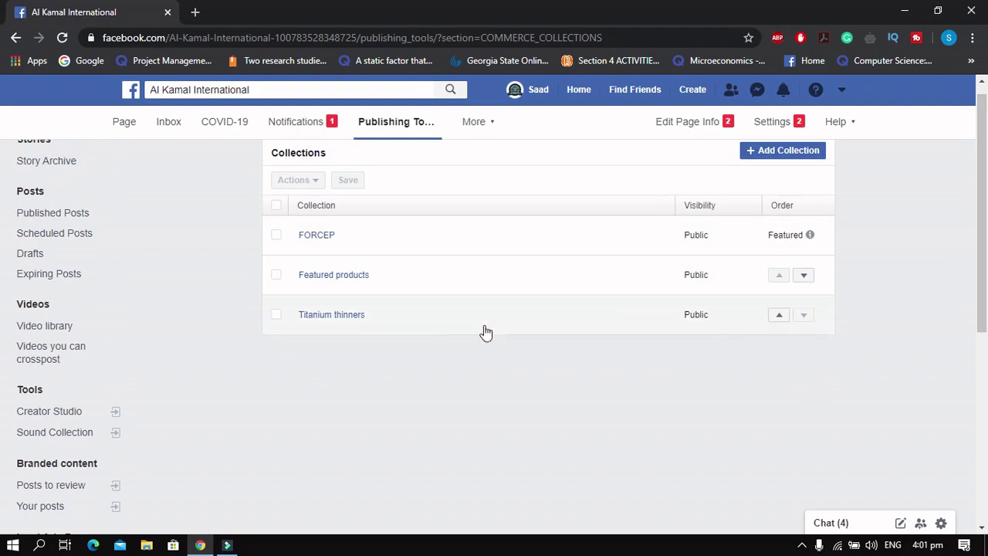
{"action": "left_click_drag", "start_coordinate": [983, 220], "coordinate": [984, 184]}
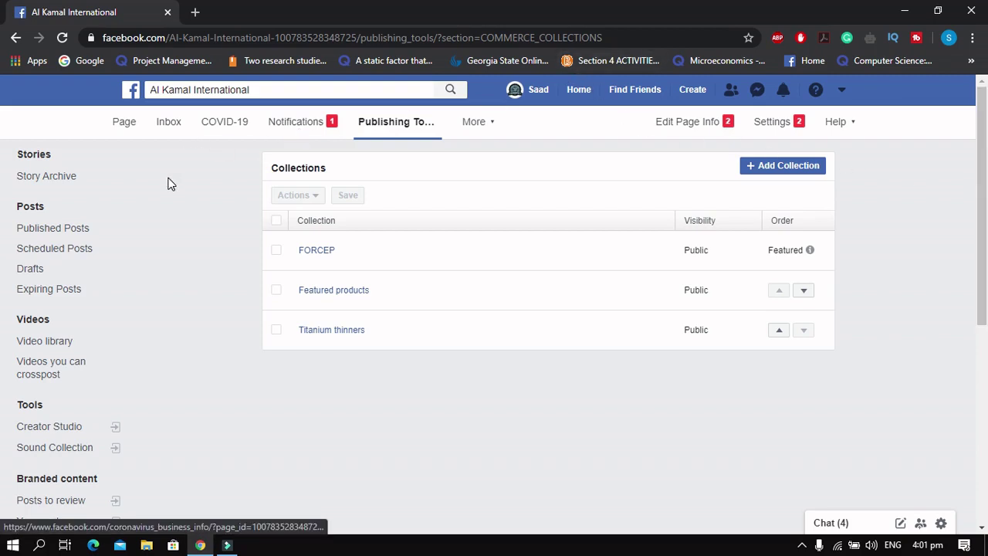
{"action": "left_click_drag", "start_coordinate": [167, 176], "coordinate": [143, 137]}
{"action": "left_click", "coordinate": [201, 249]}
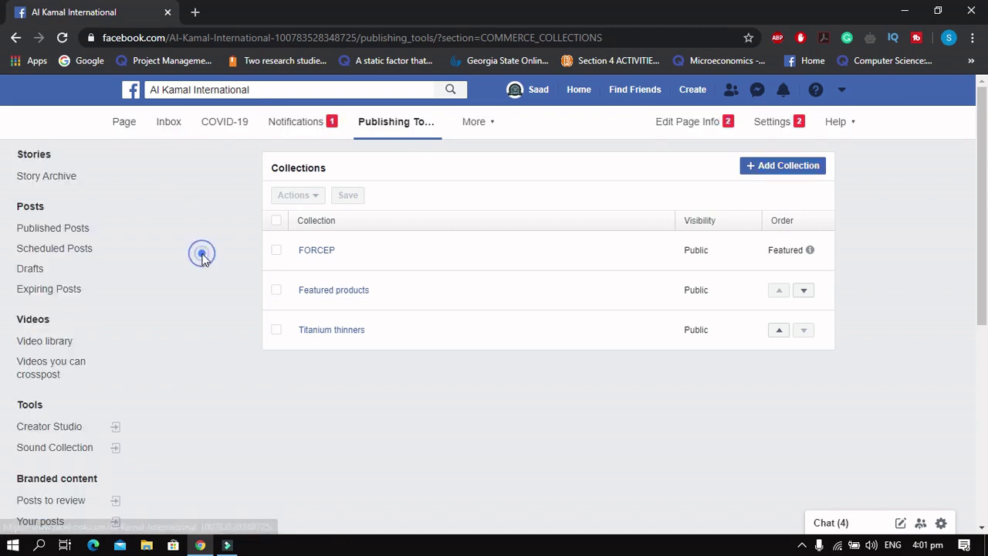
{"action": "left_click", "coordinate": [136, 126]}
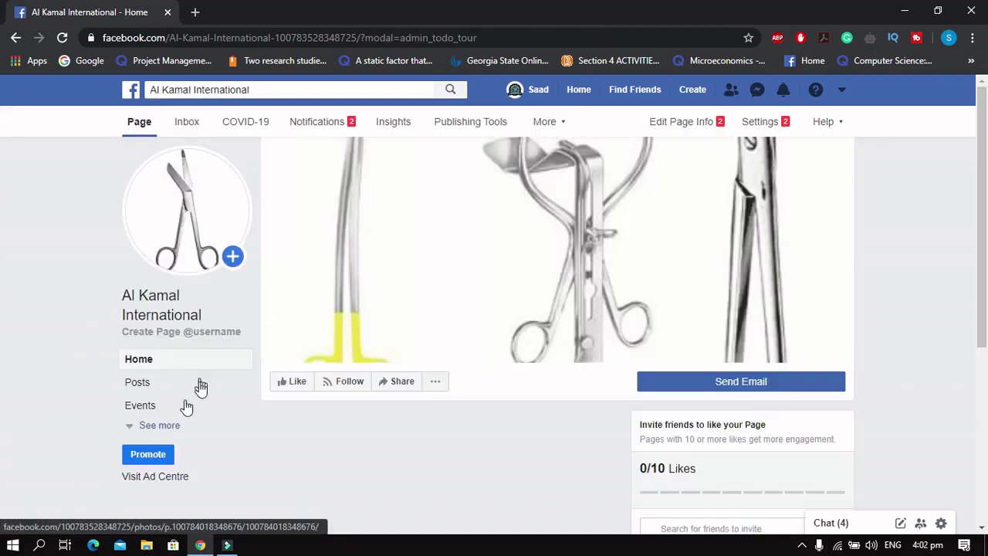
{"action": "left_click", "coordinate": [172, 423]}
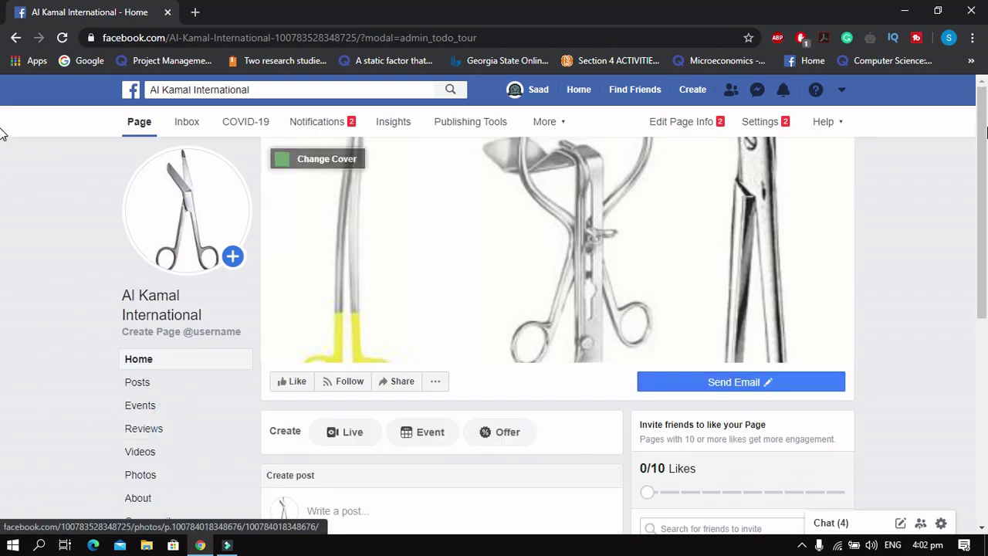
{"action": "scroll", "coordinate": [4, 179], "scroll_direction": "down", "scroll_amount": 1}
{"action": "scroll", "coordinate": [4, 186], "scroll_direction": "down", "scroll_amount": 1}
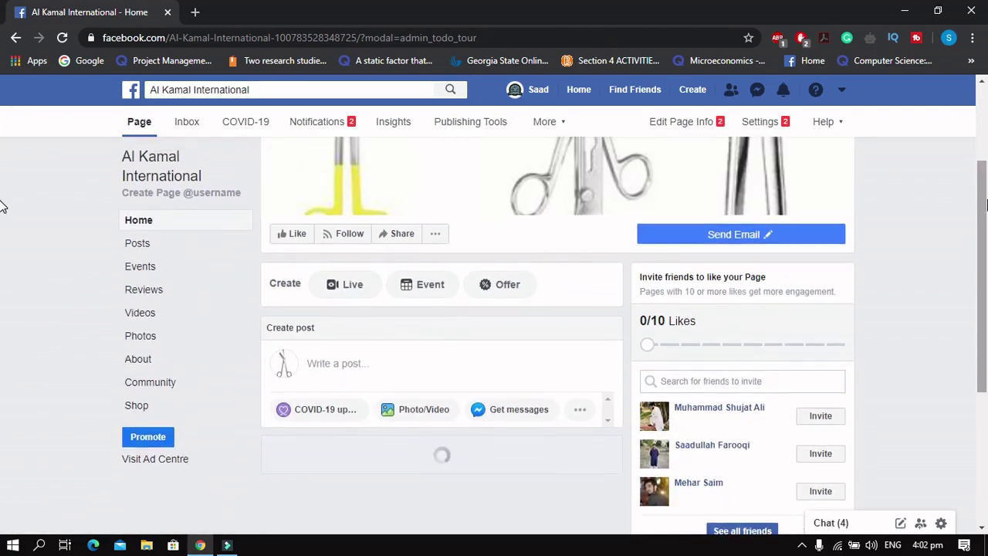
{"action": "left_click", "coordinate": [136, 407]}
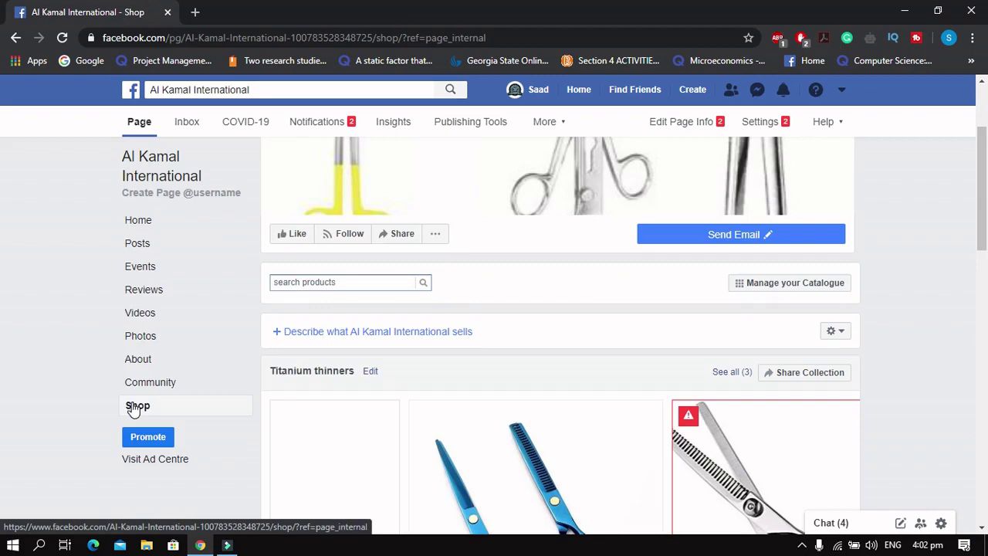
Step: Open the Silver thinner product for editing to review its rejection notice, and close it without changes
{"action": "left_click_drag", "start_coordinate": [982, 178], "coordinate": [986, 327]}
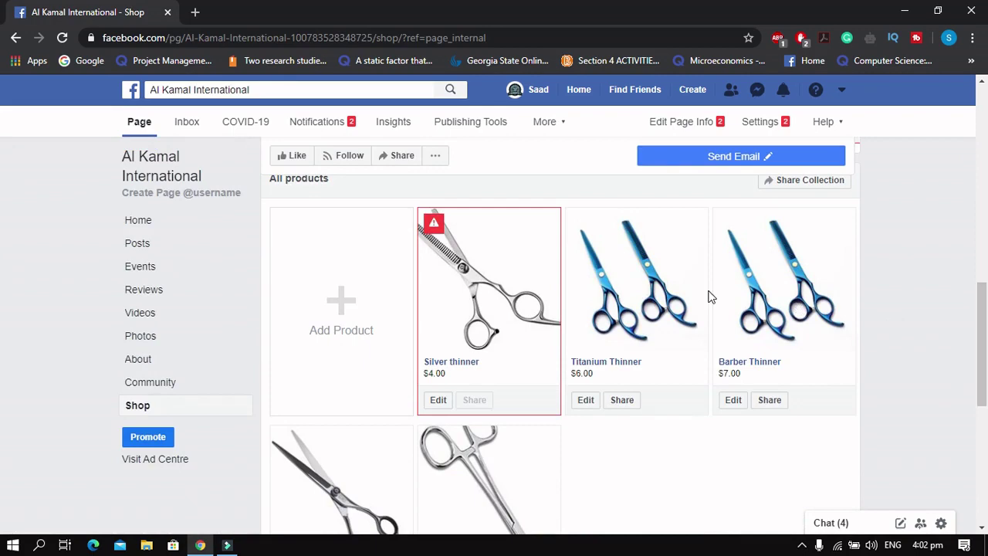
{"action": "left_click", "coordinate": [438, 402]}
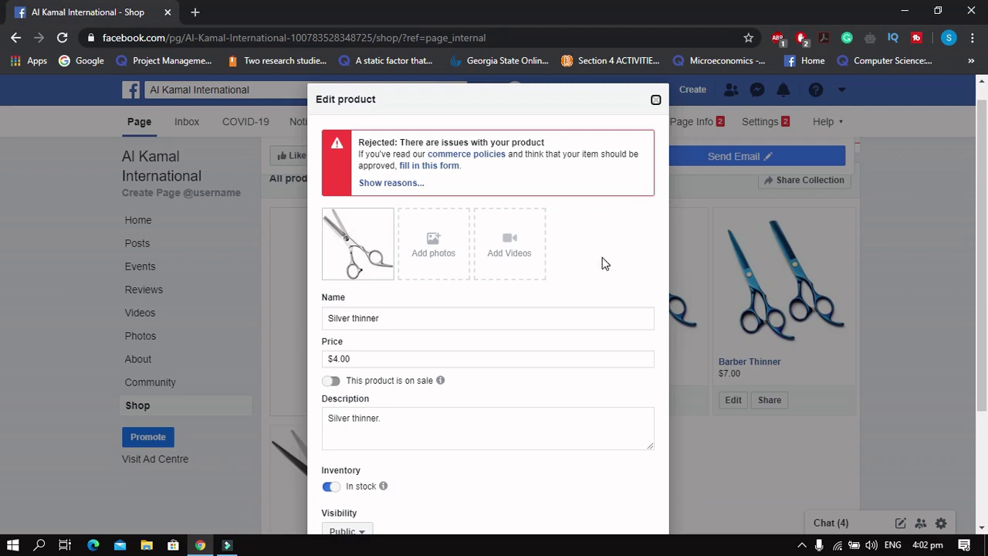
{"action": "left_click", "coordinate": [656, 103]}
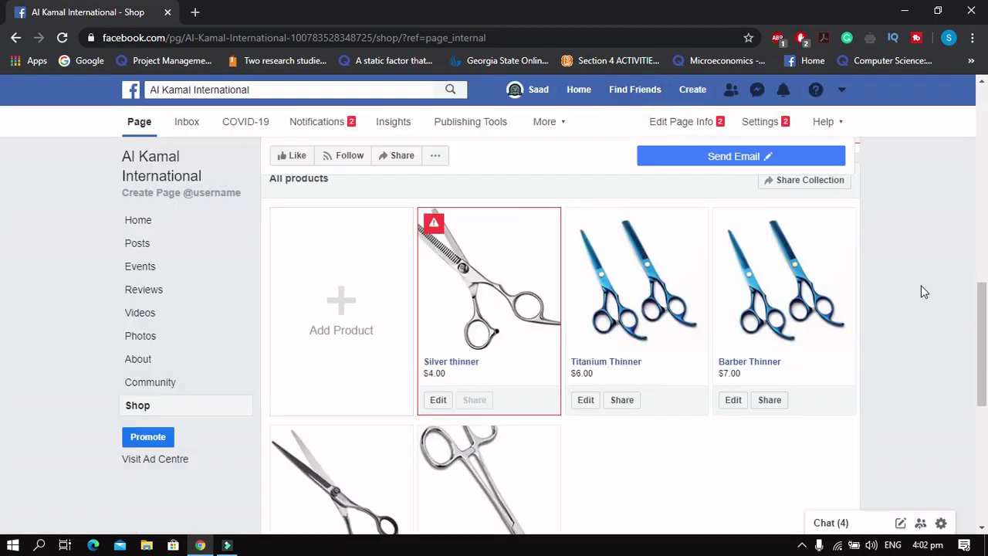
Step: Look through the shop's full product list and browse the items in the Titanium thinners collection
{"action": "scroll", "coordinate": [2, 348], "scroll_direction": "down", "scroll_amount": 1}
{"action": "scroll", "coordinate": [3, 347], "scroll_direction": "down", "scroll_amount": 4}
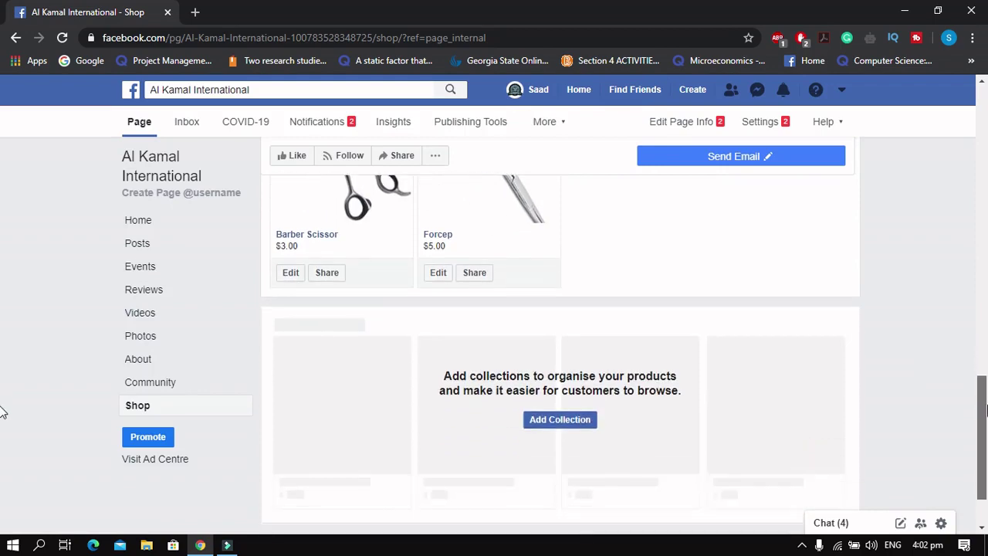
{"action": "scroll", "coordinate": [960, 274], "scroll_direction": "up", "scroll_amount": 5}
{"action": "scroll", "coordinate": [962, 251], "scroll_direction": "up", "scroll_amount": 2}
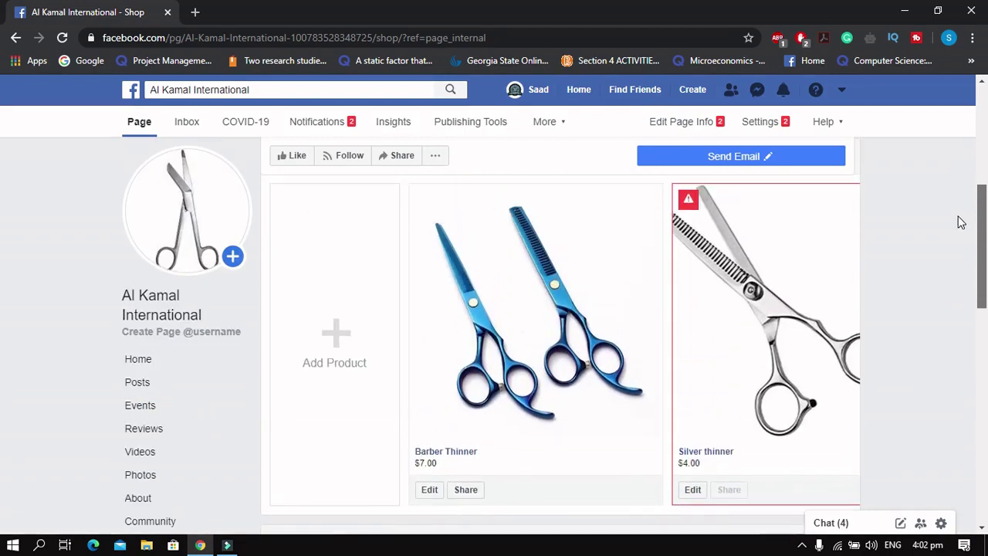
{"action": "left_click", "coordinate": [849, 315]}
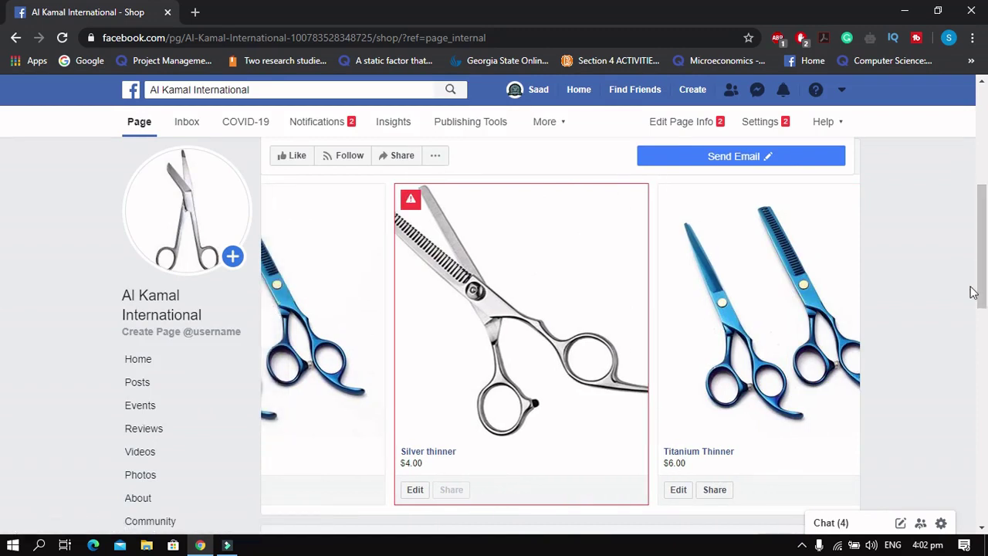
{"action": "left_click_drag", "start_coordinate": [979, 287], "coordinate": [983, 261]}
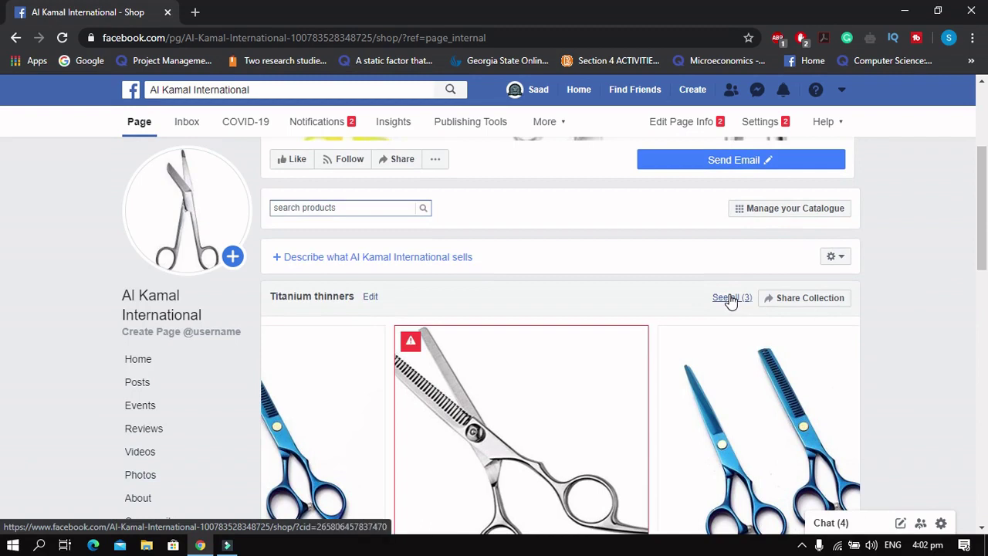
Step: Add description "We have lot ideas to develop new instruments for Surgical/Medical, dental tools industry and have successfully developed new designs of instruments according to our customers' choices."
{"action": "left_click", "coordinate": [436, 257]}
{"action": "left_click", "coordinate": [452, 286]}
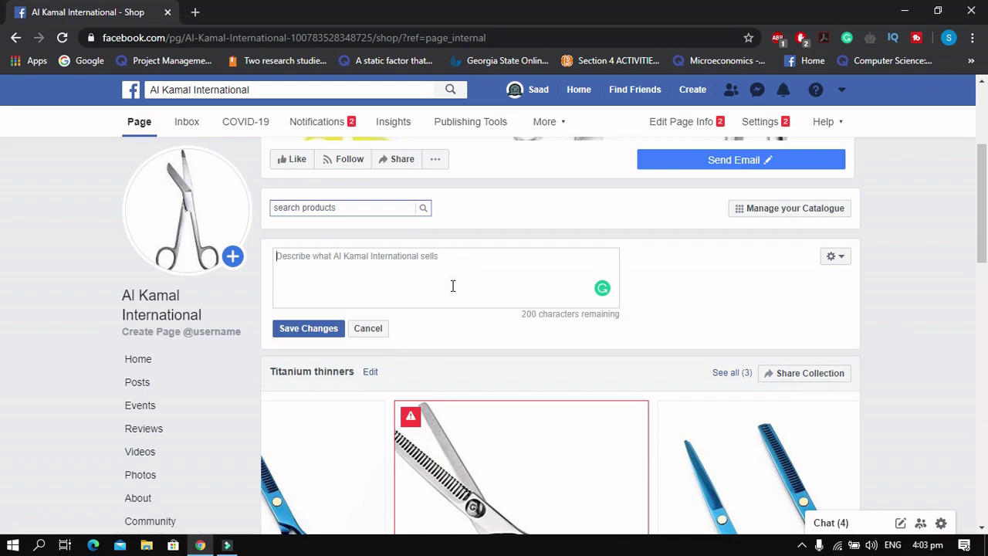
{"action": "type", "text": "We have lot ideas to develop new instruments for Surgical/Medical, dental tools industry and have successfully developed new designs of instruments according to our customers' choices"}
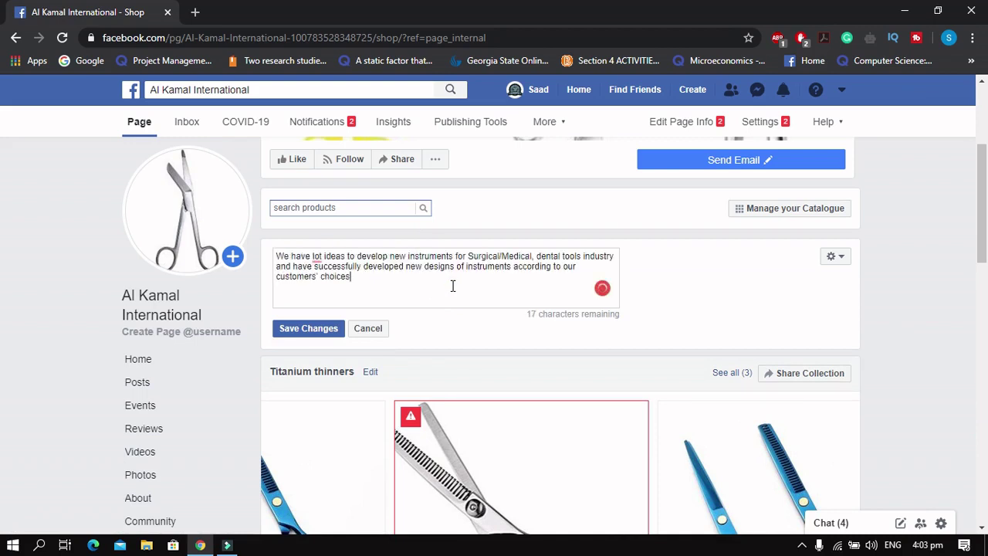
{"action": "type", "text": "."}
Step: Accept the grammar corrections "a lot" and "the Surgical" in the shop description and save it
{"action": "mouse_move", "coordinate": [318, 258]}
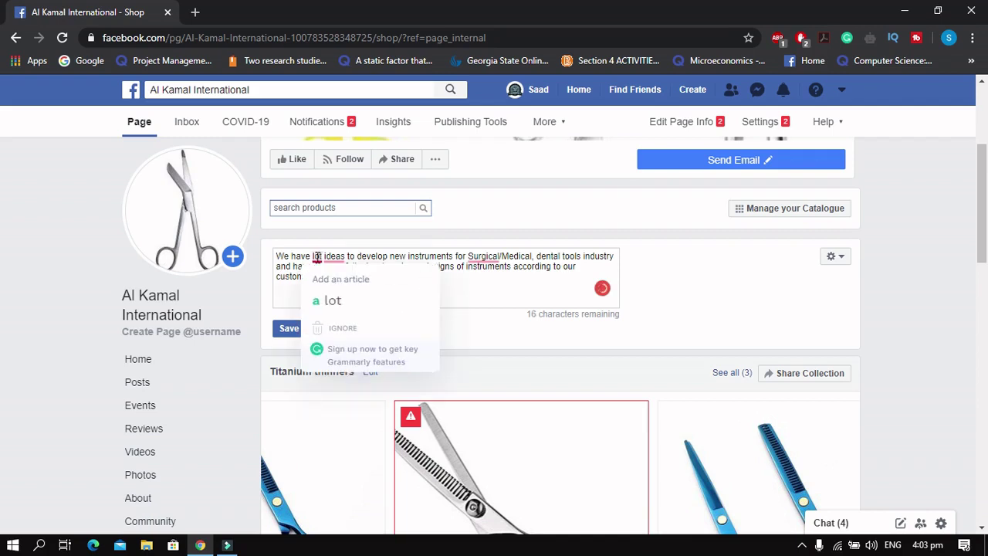
{"action": "left_click", "coordinate": [327, 290]}
{"action": "mouse_move", "coordinate": [498, 257]}
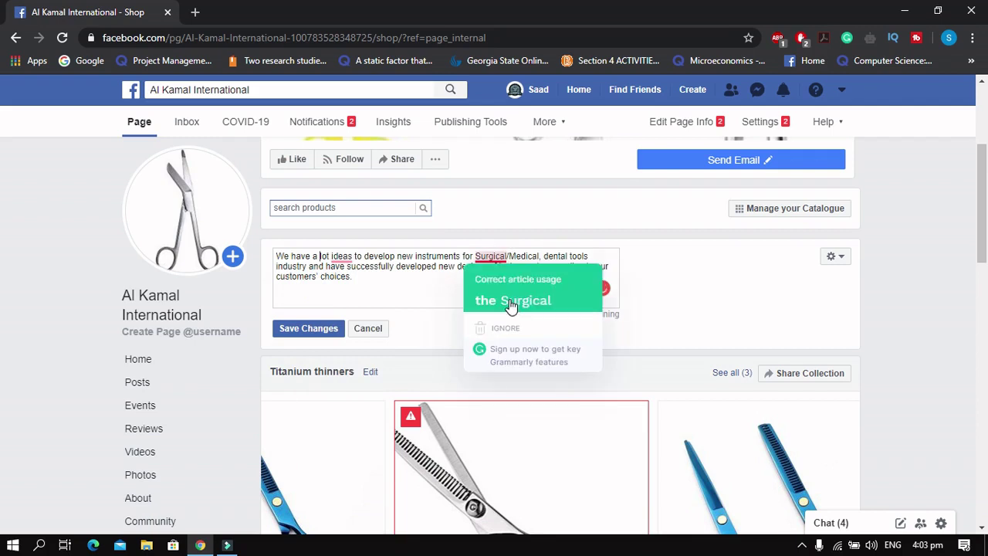
{"action": "left_click", "coordinate": [510, 299]}
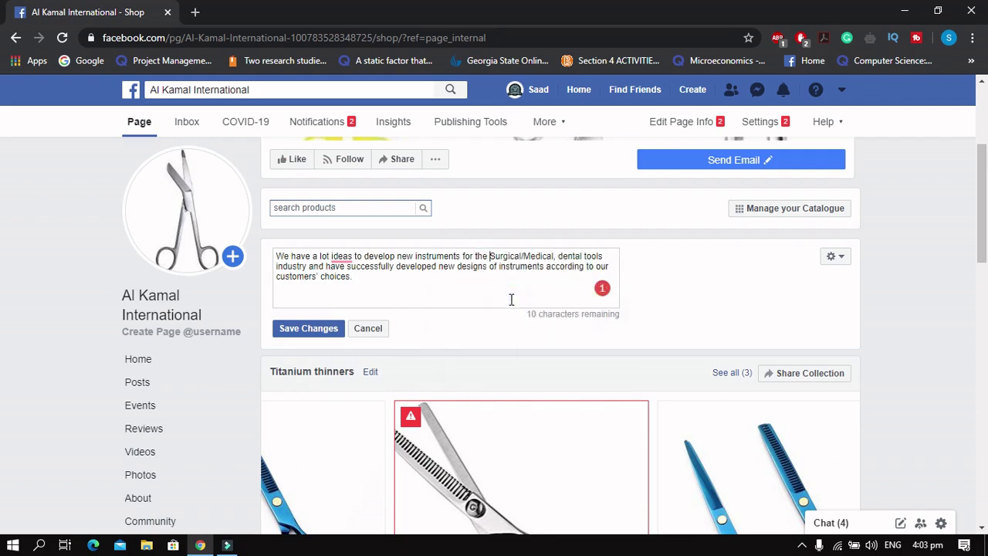
{"action": "left_click", "coordinate": [308, 329]}
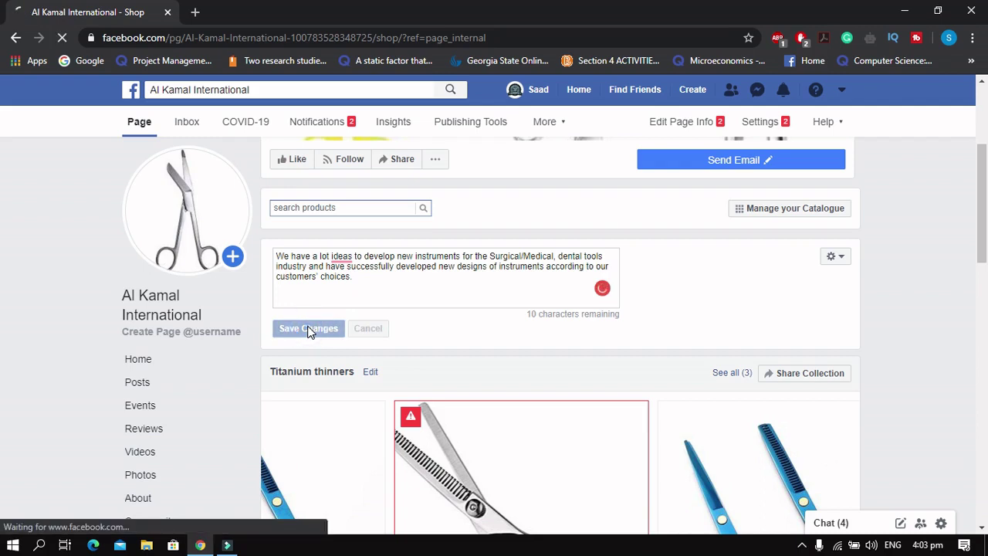